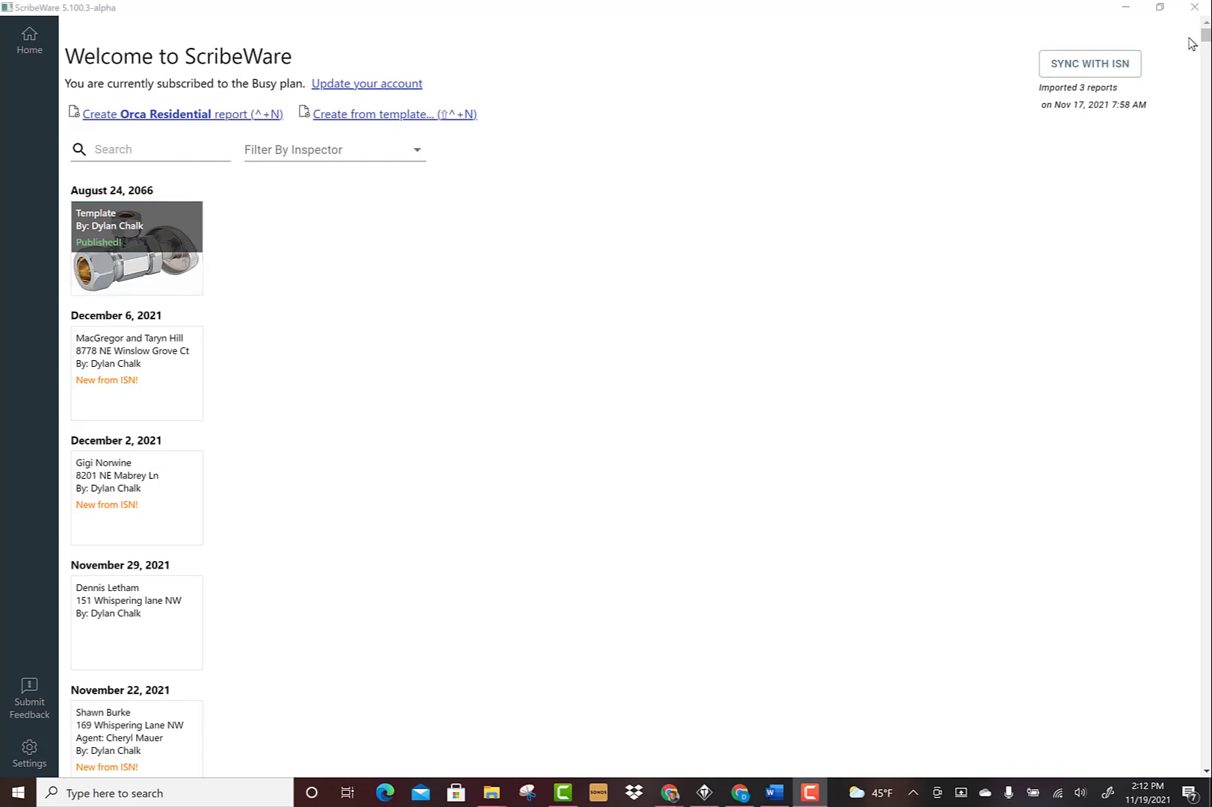
Step: Scroll the home page report list down and back up
mouse_move(1204, 36)
mouse_down()
mouse_move(1206, 71)
mouse_move(1204, 36)
mouse_up()
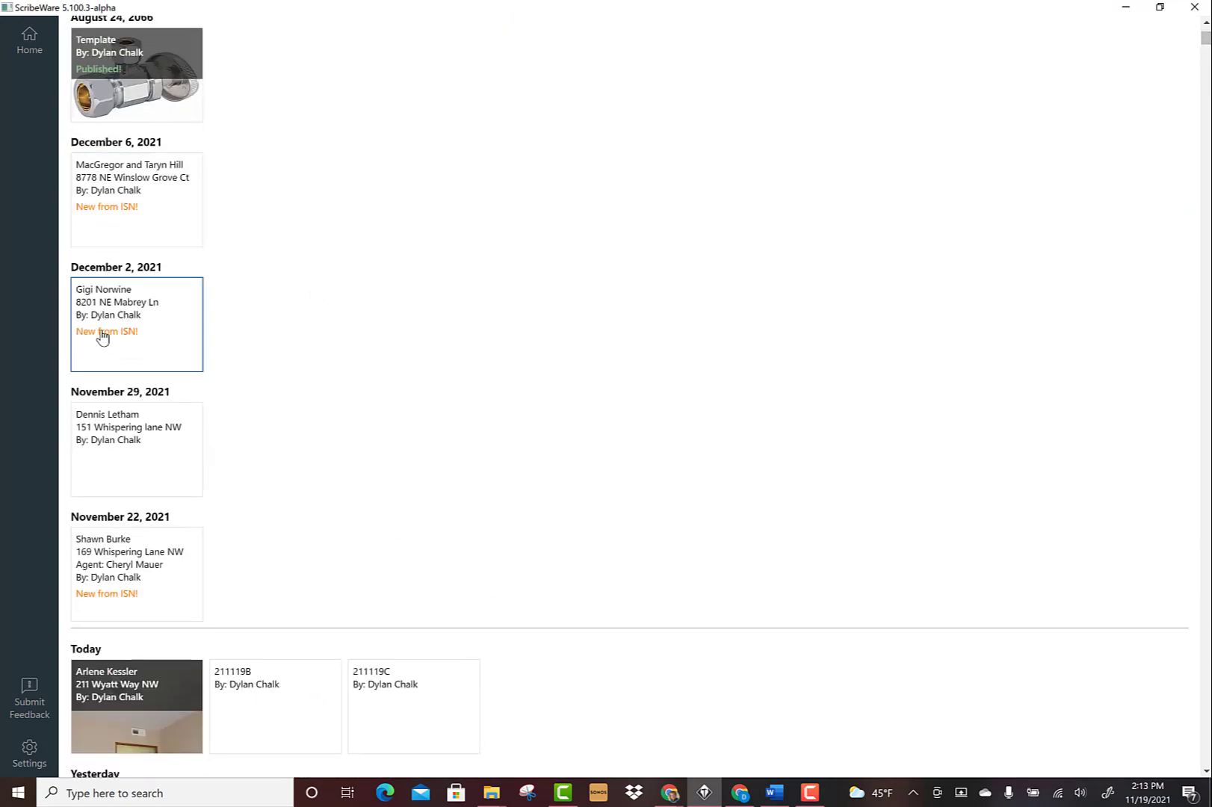
drag(1204, 45, 1206, 35)
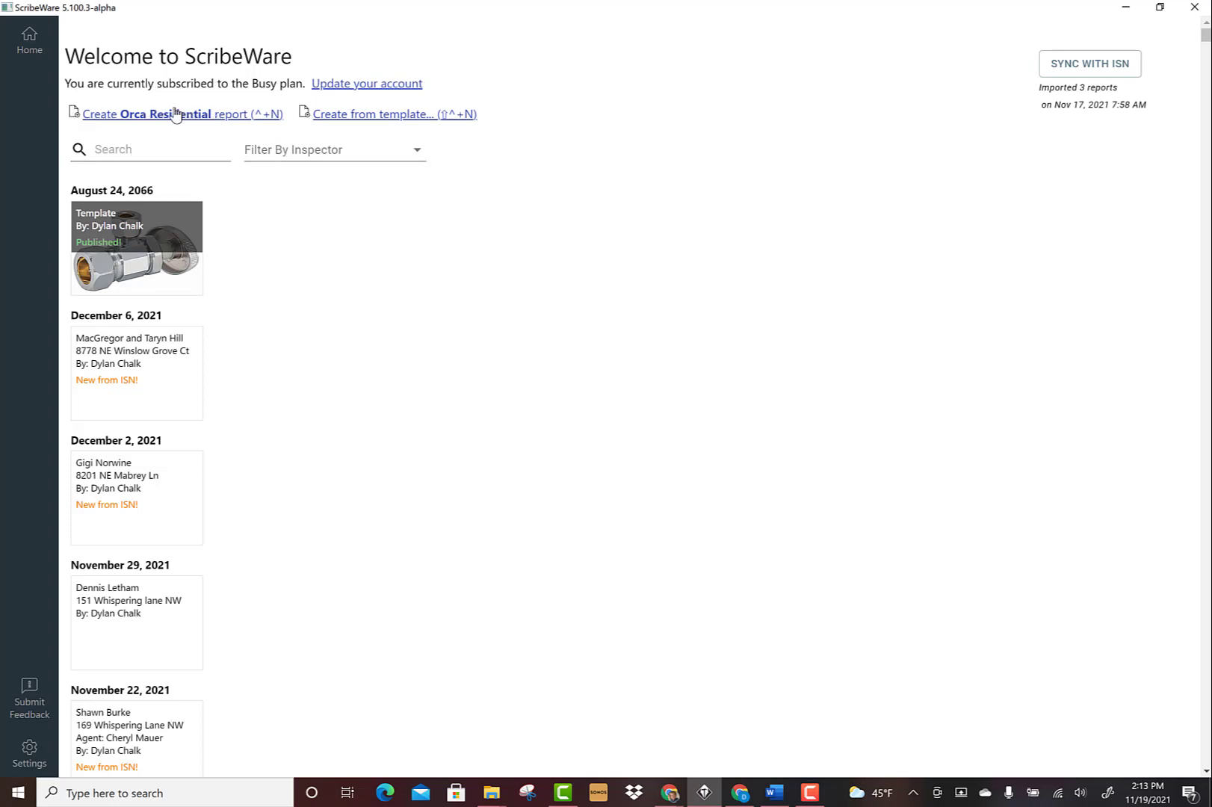
Step: Open and cancel the template chooser twice (once via Ctrl+Shift+N), then scroll to Today's reports
click(364, 116)
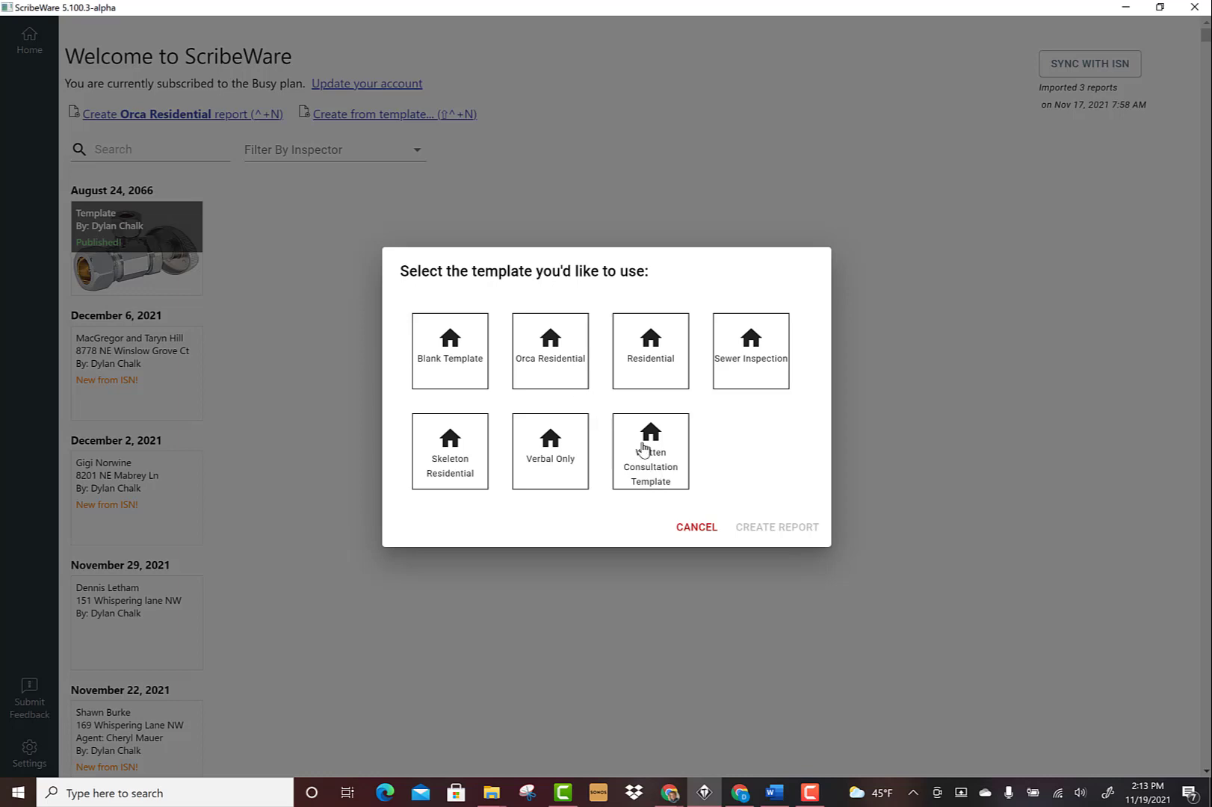
click(705, 532)
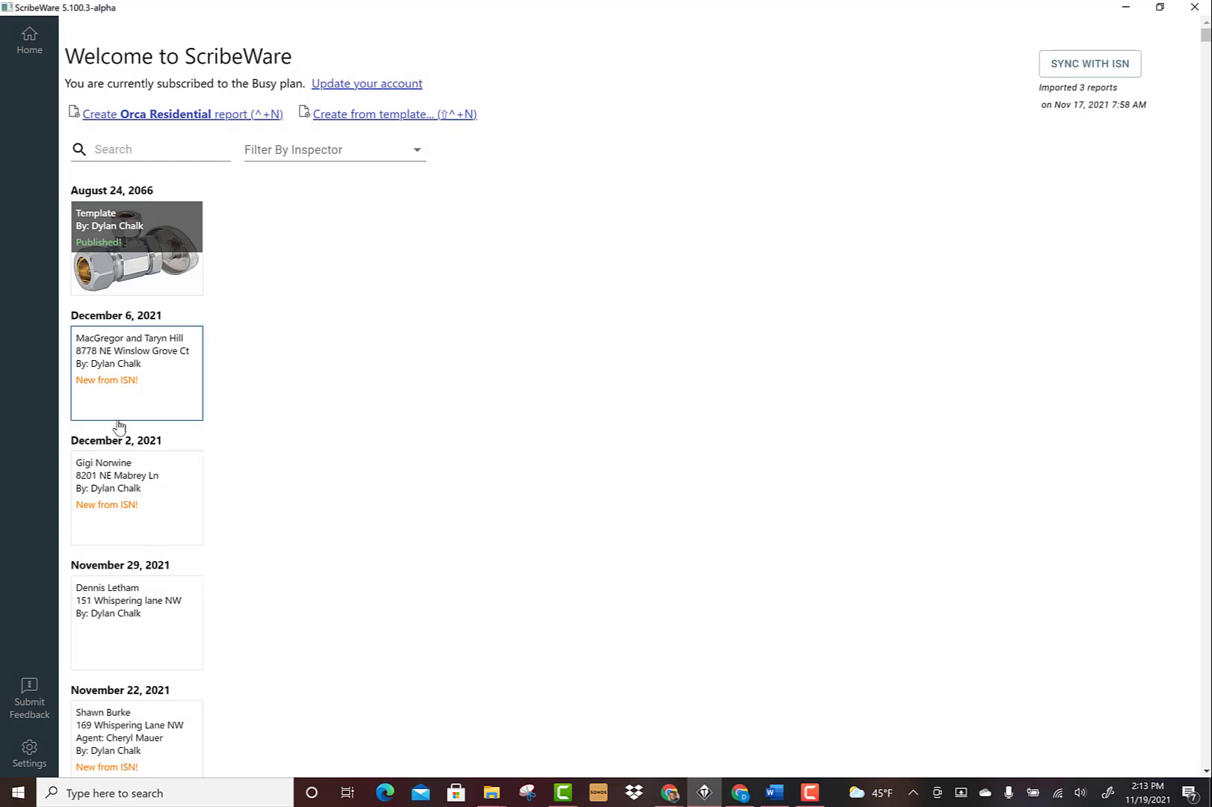
key(ctrl+shift+n)
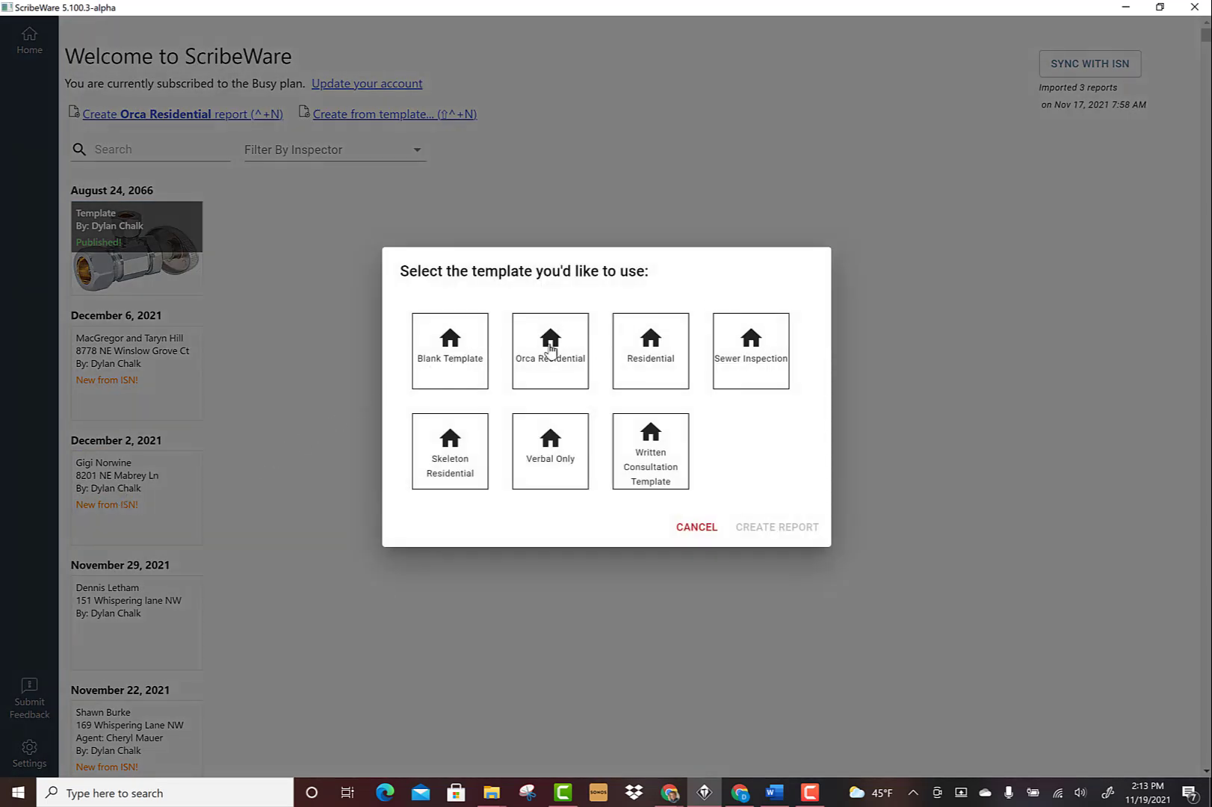
click(694, 528)
scroll(1205, 39, down, 8)
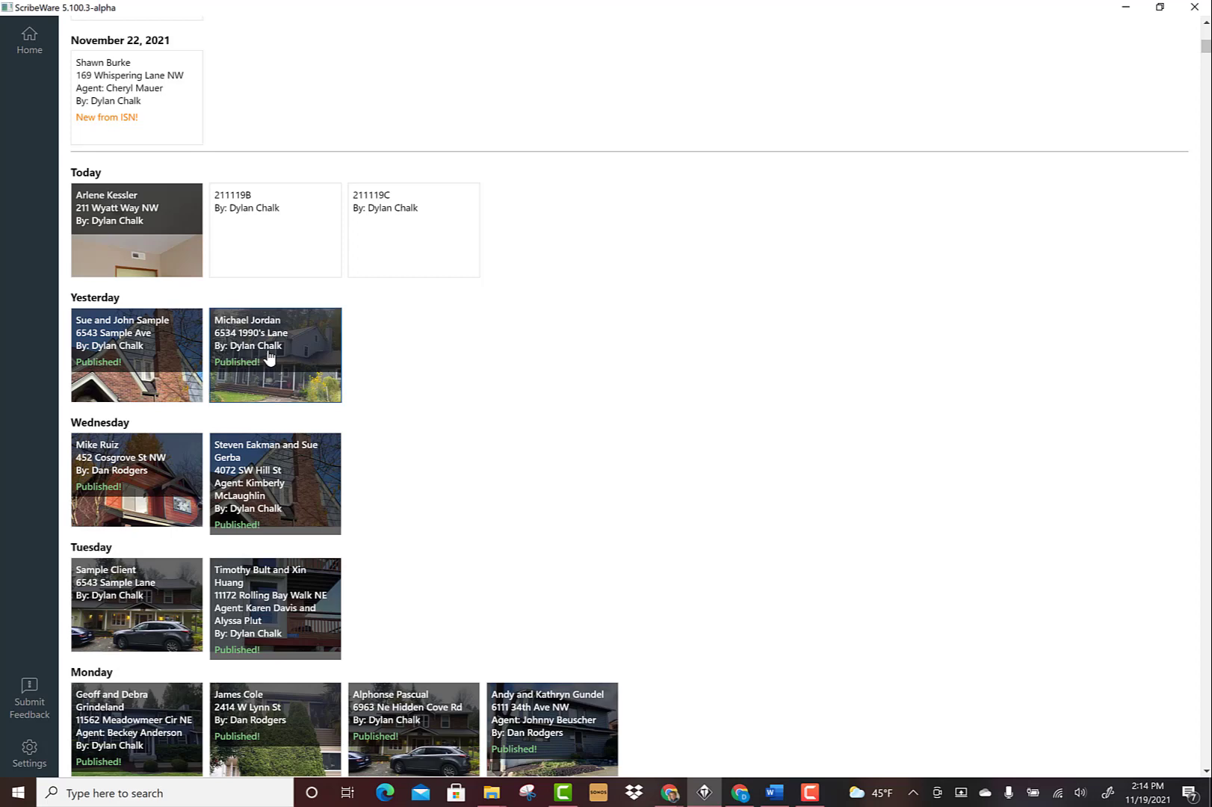
click(269, 358)
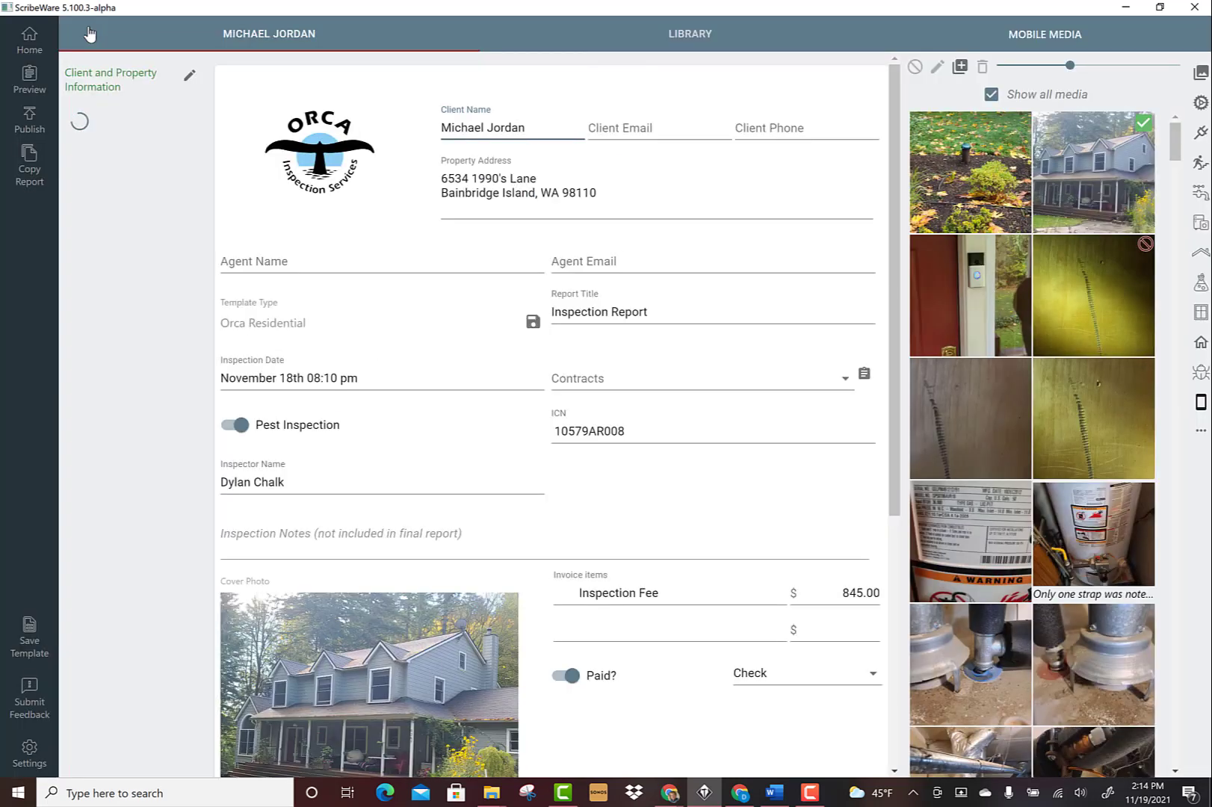
click(28, 42)
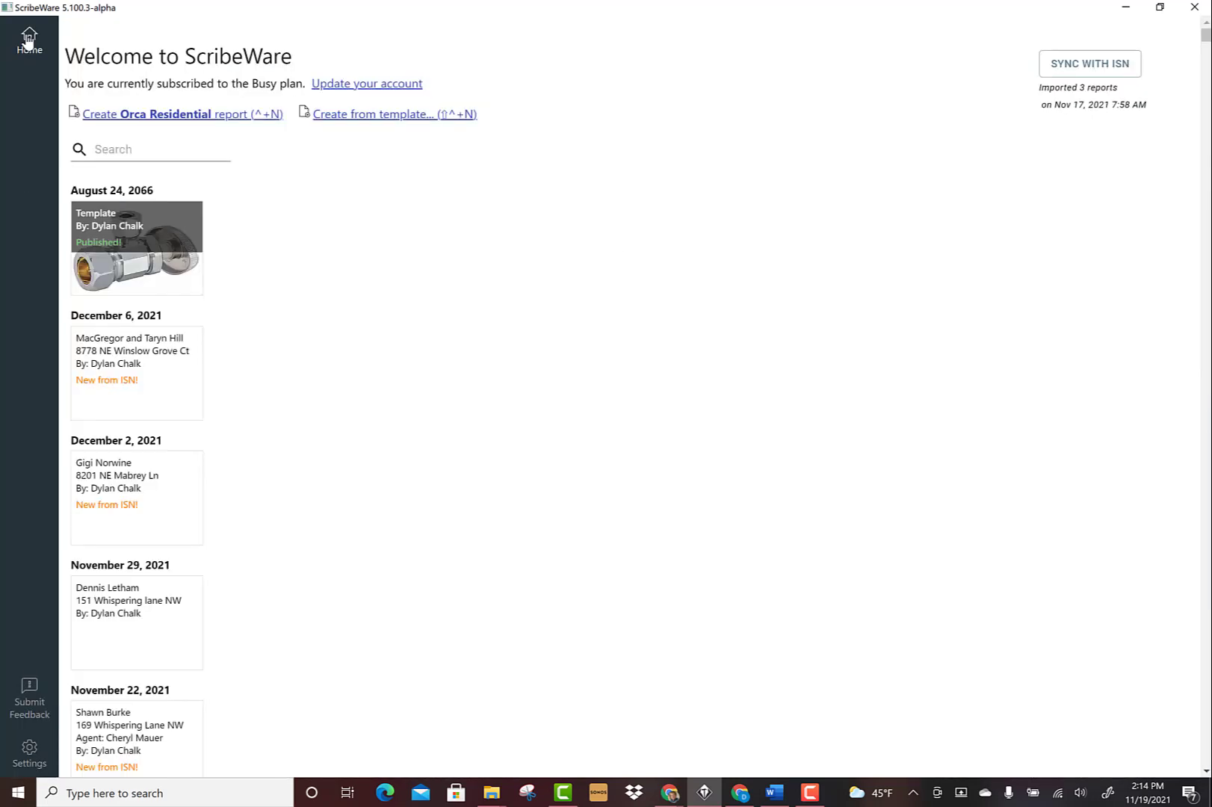
drag(1204, 39, 1204, 50)
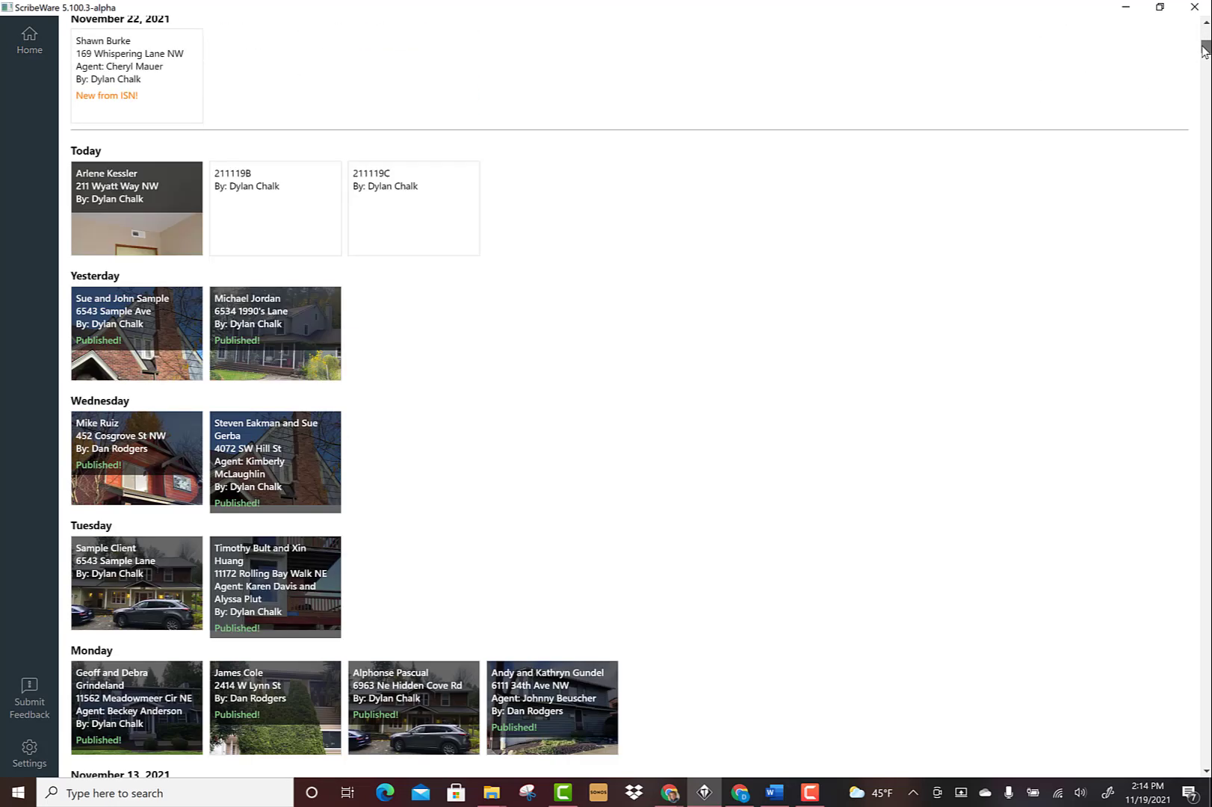
right_click(273, 339)
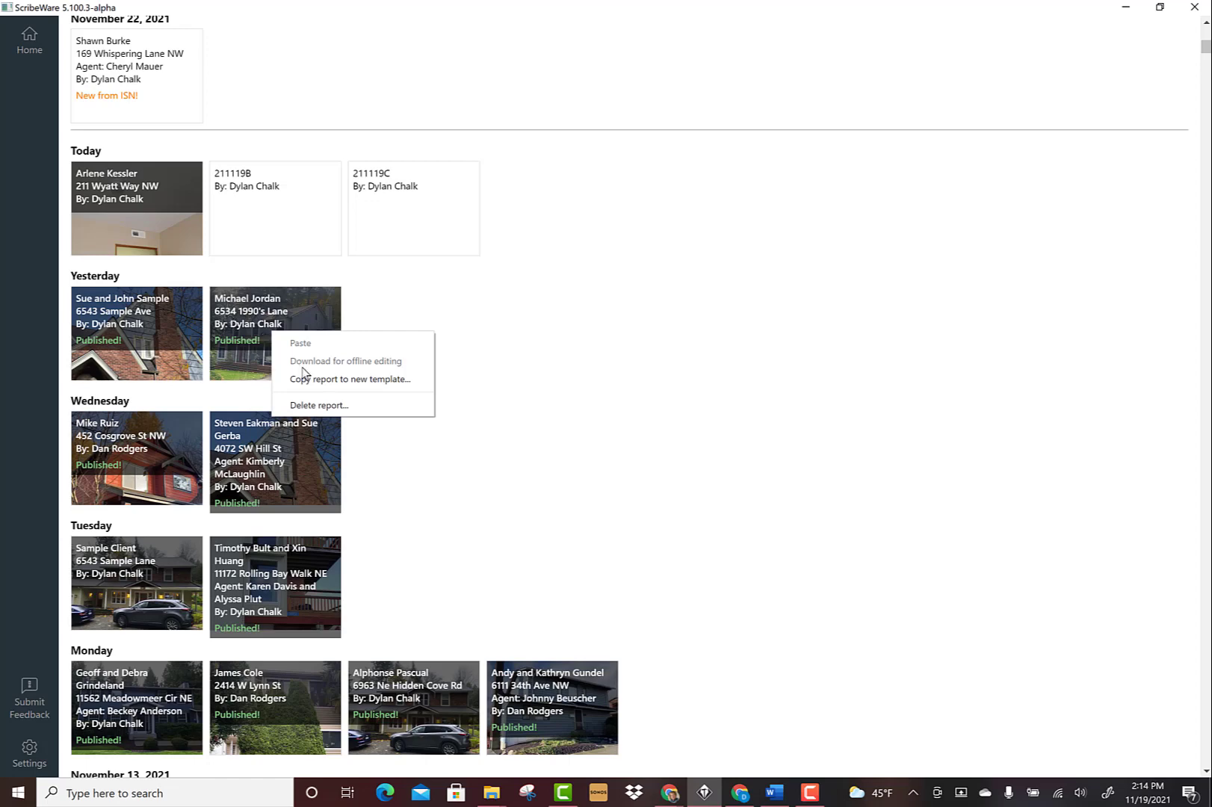
click(383, 384)
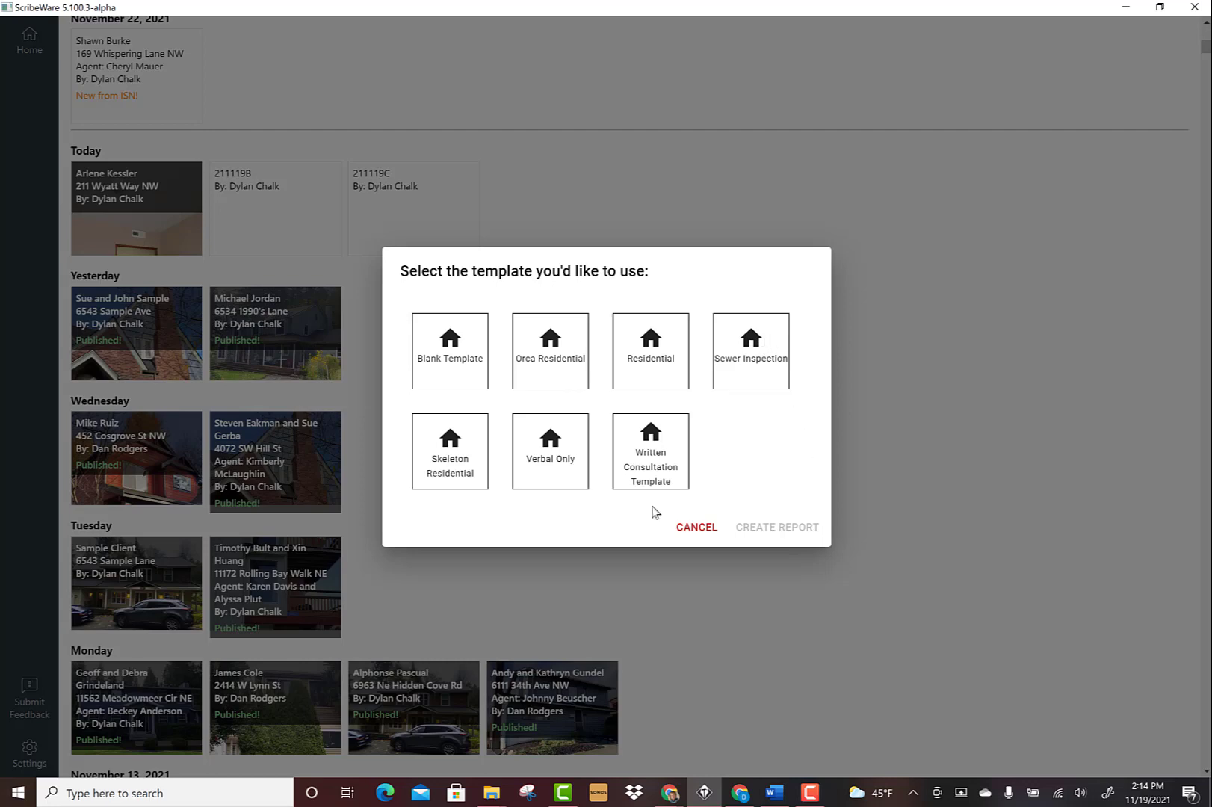
click(696, 529)
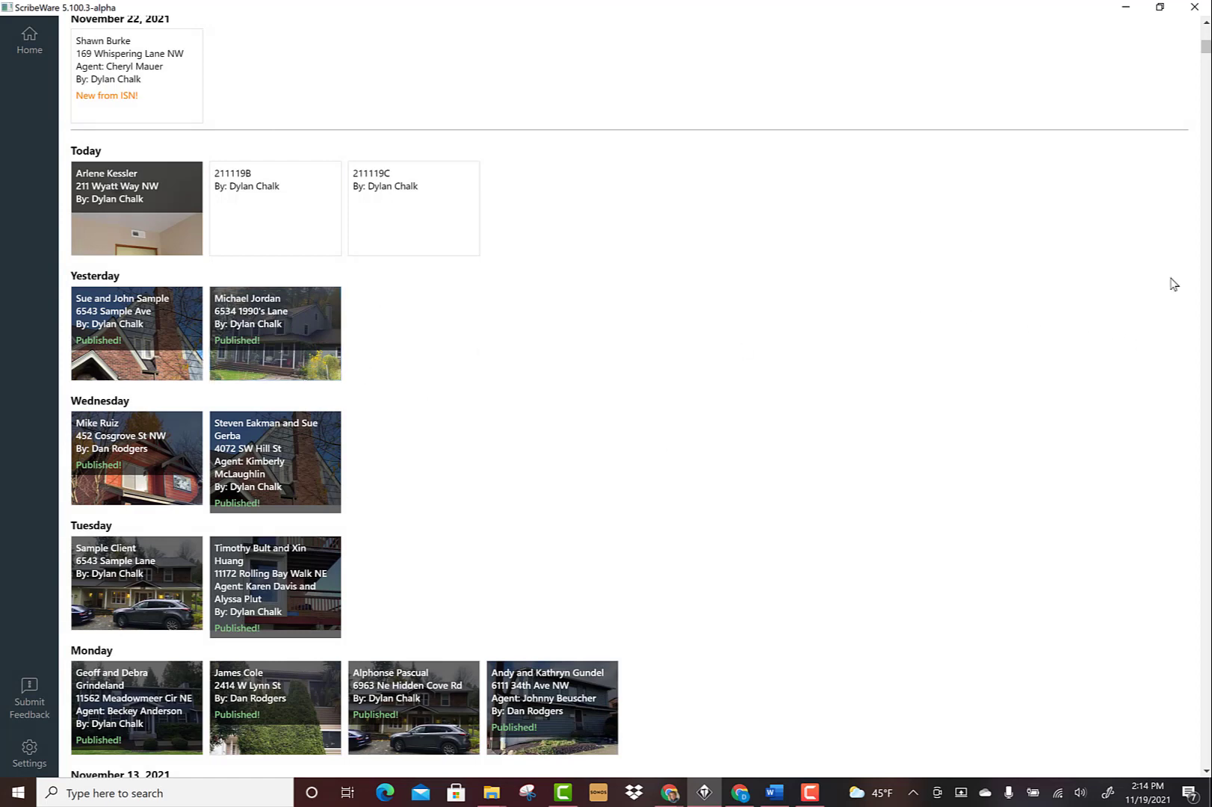
Step: Create a new Orca Residential report and view its Client and Property Information section
scroll(1208, 56, up, 8)
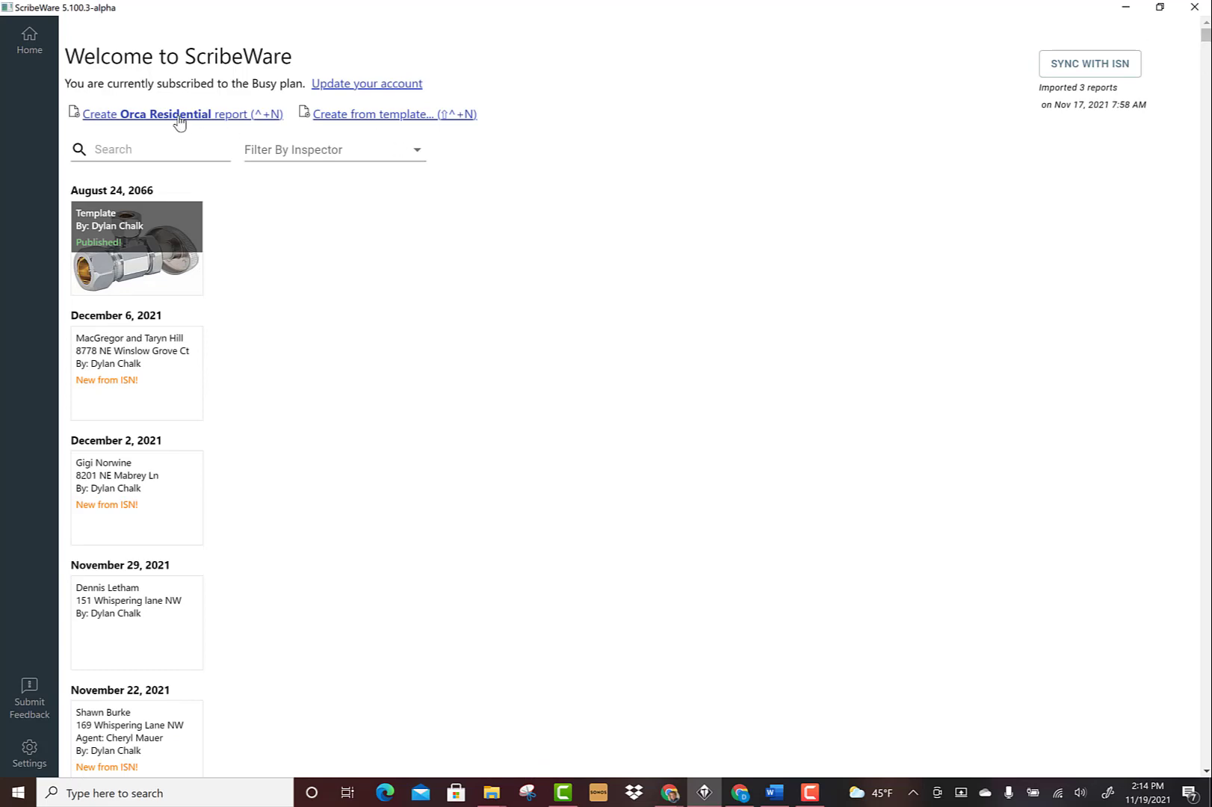
click(180, 116)
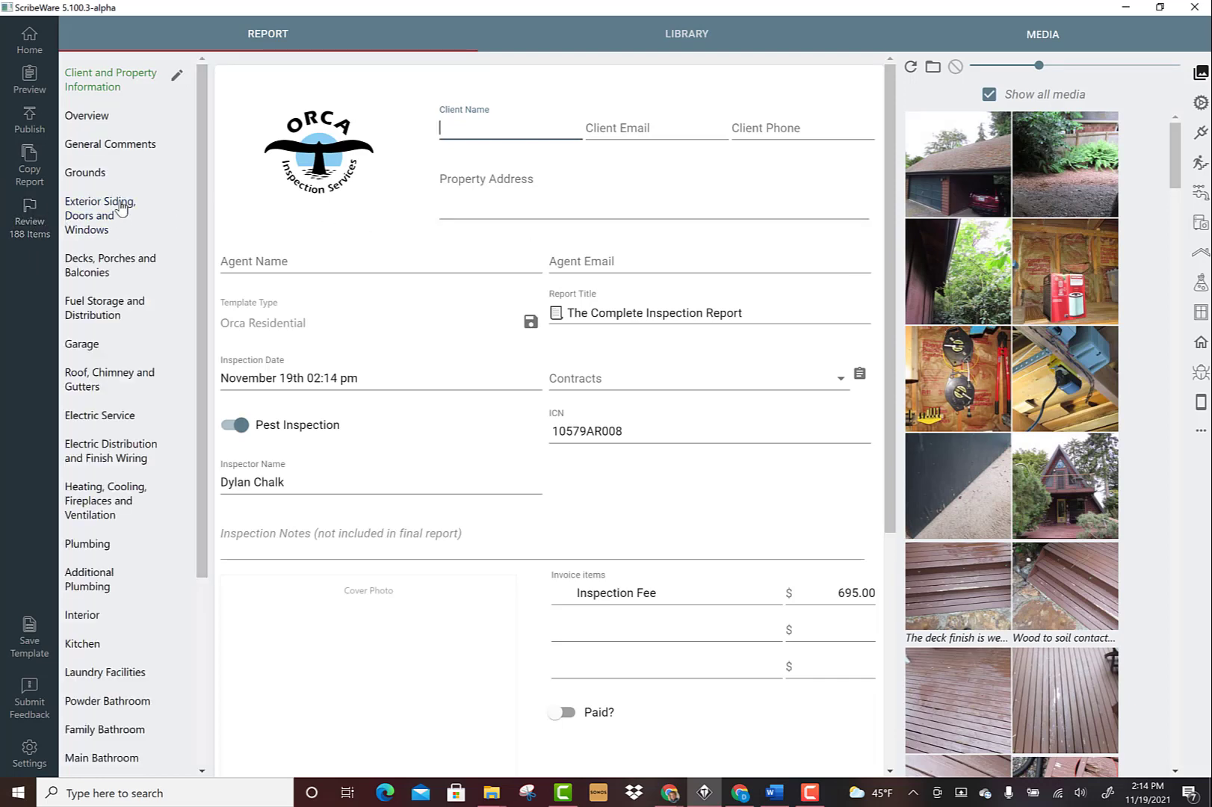
click(99, 80)
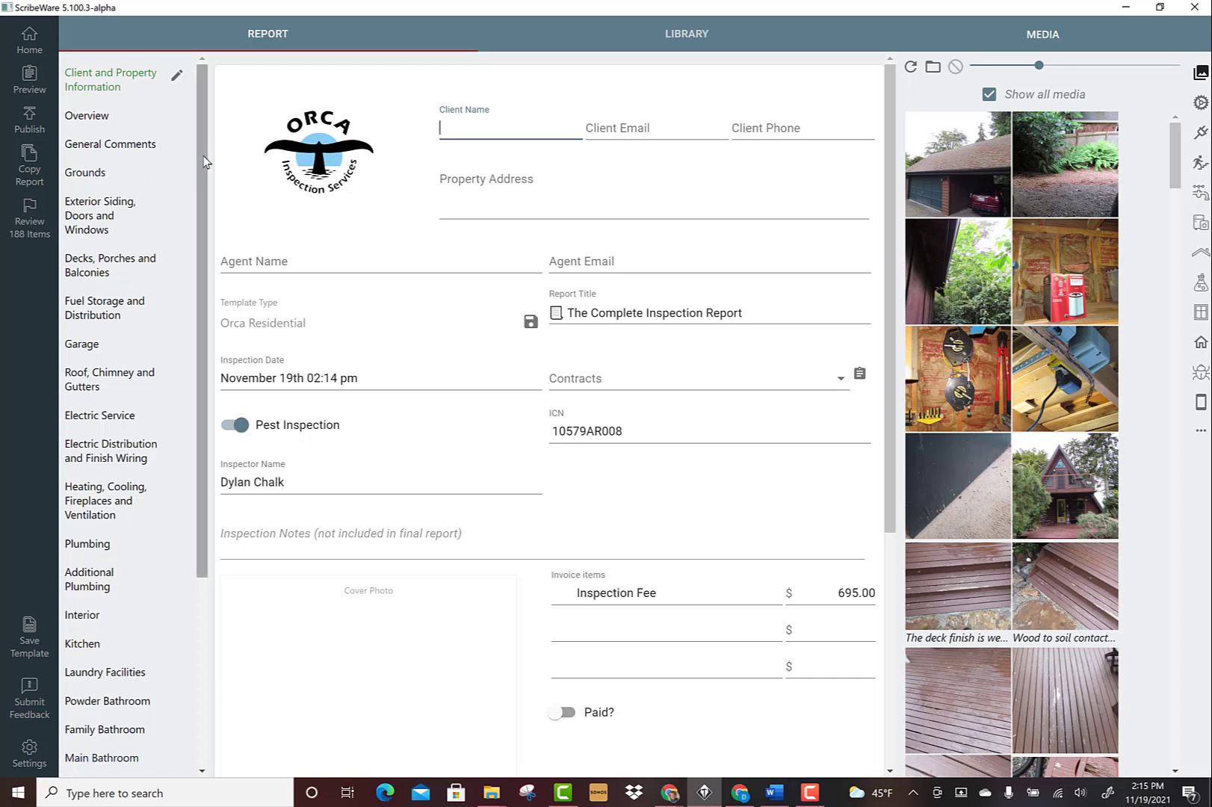
drag(200, 168, 194, 112)
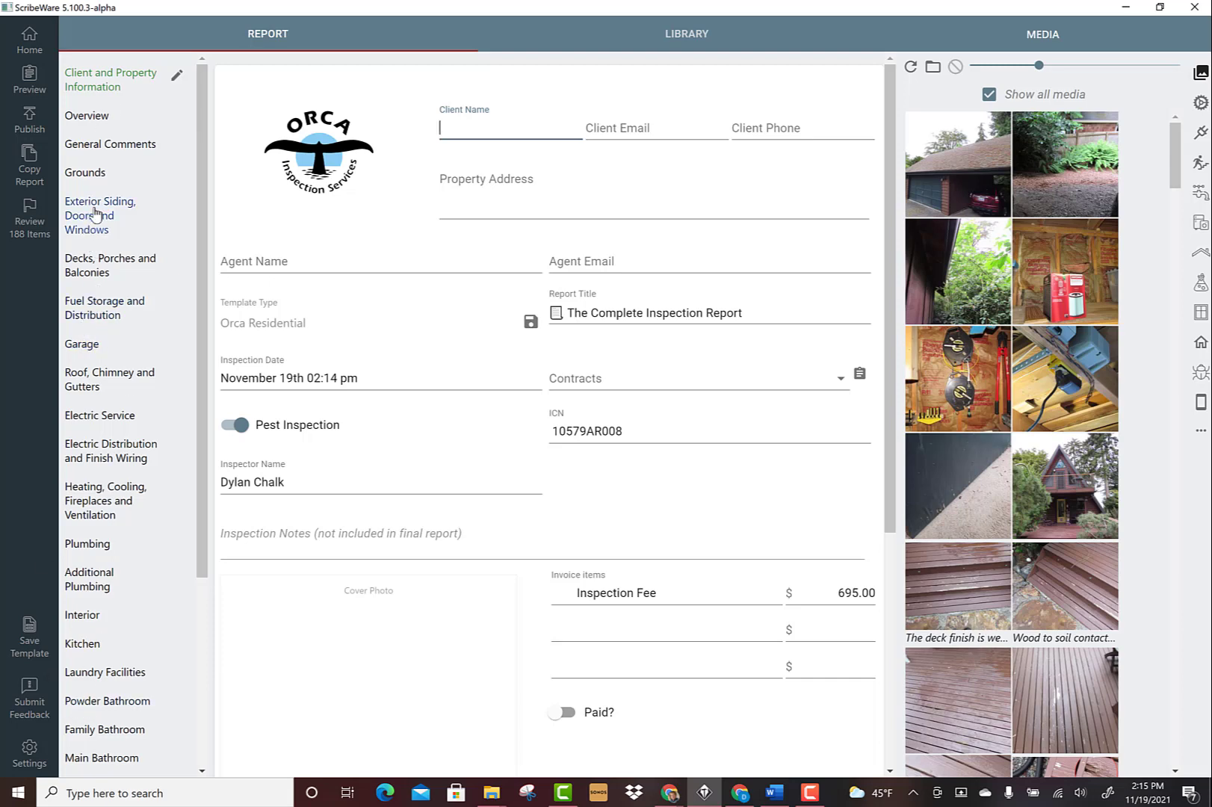
Step: In Grounds, set Clearance to Grade Standard, Downspout Discharge Below grade, Site Description Moderate slope
click(94, 174)
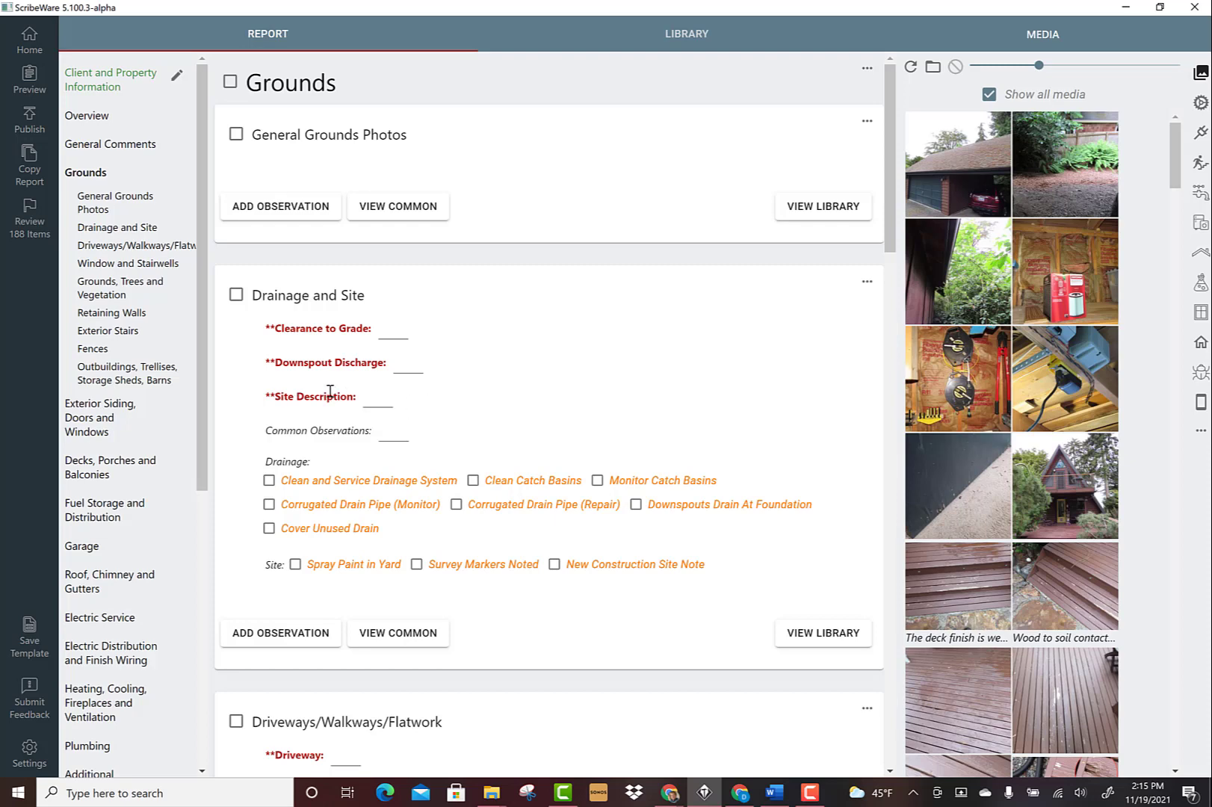
click(382, 332)
click(408, 360)
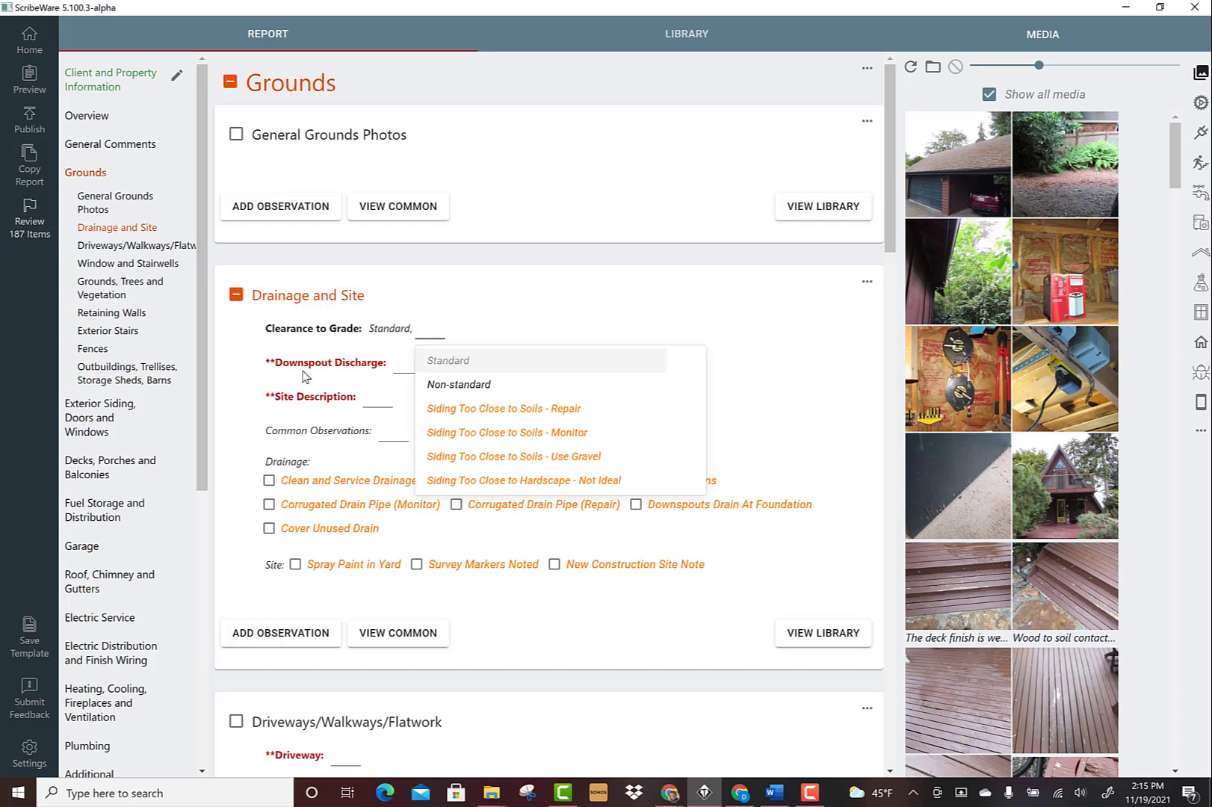
click(400, 369)
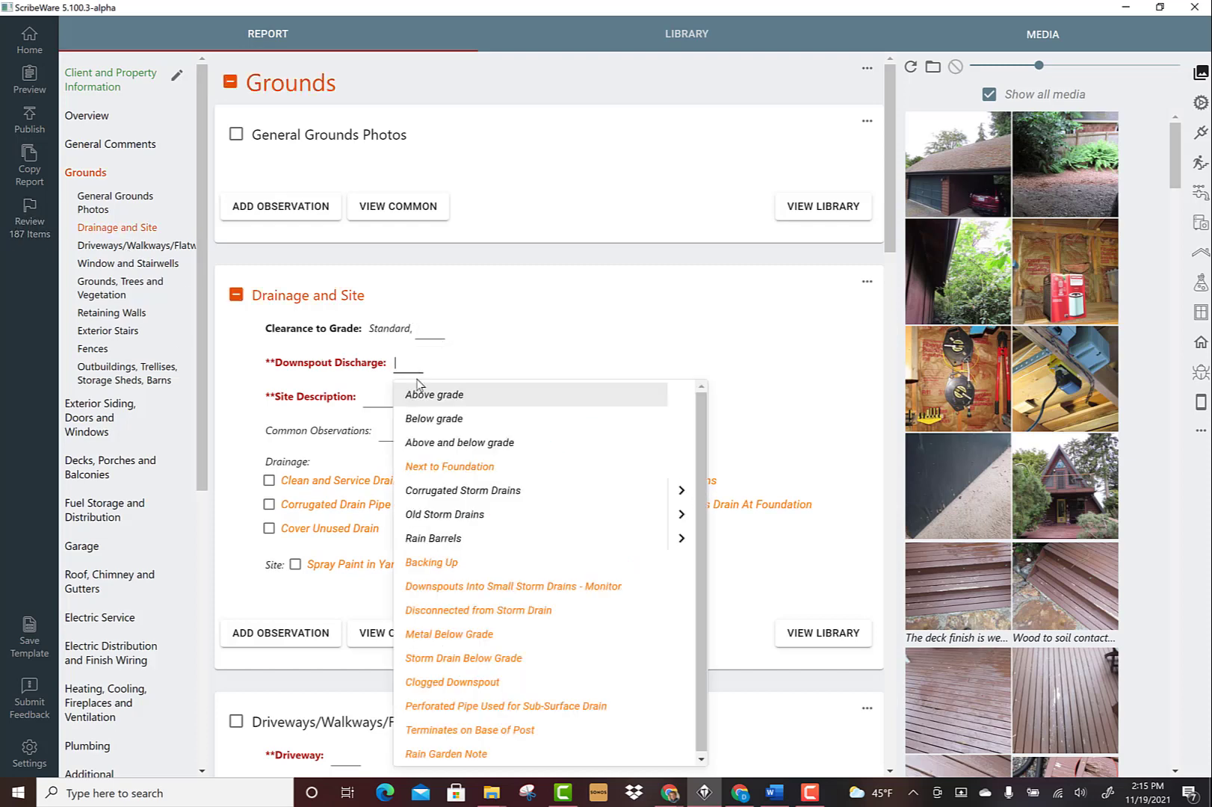
click(416, 415)
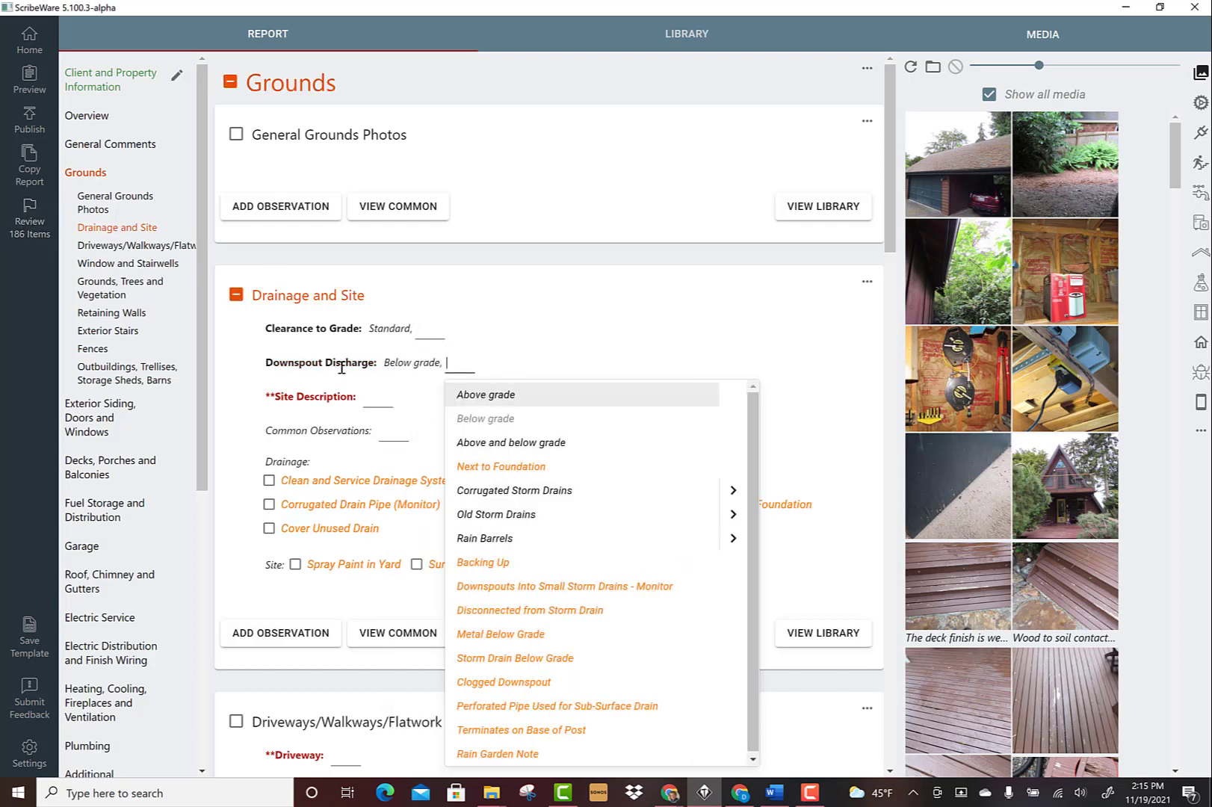
click(376, 408)
click(658, 452)
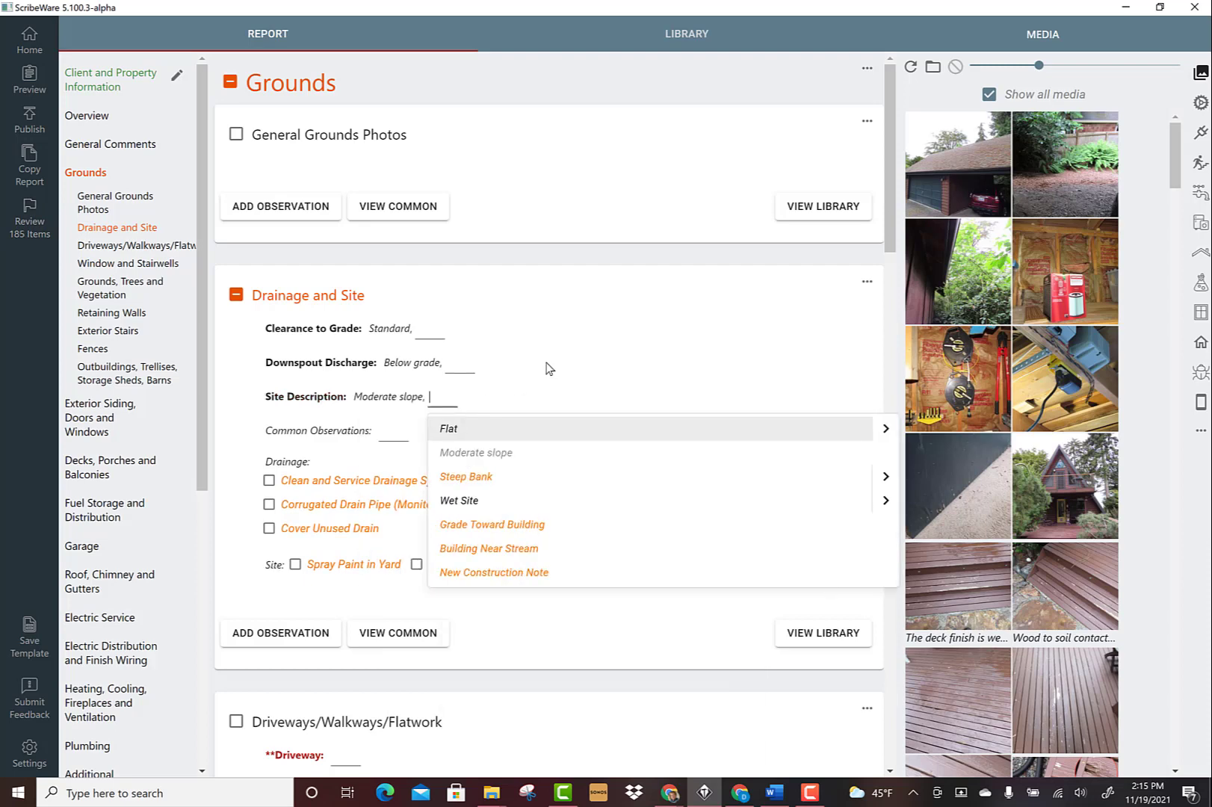
click(554, 365)
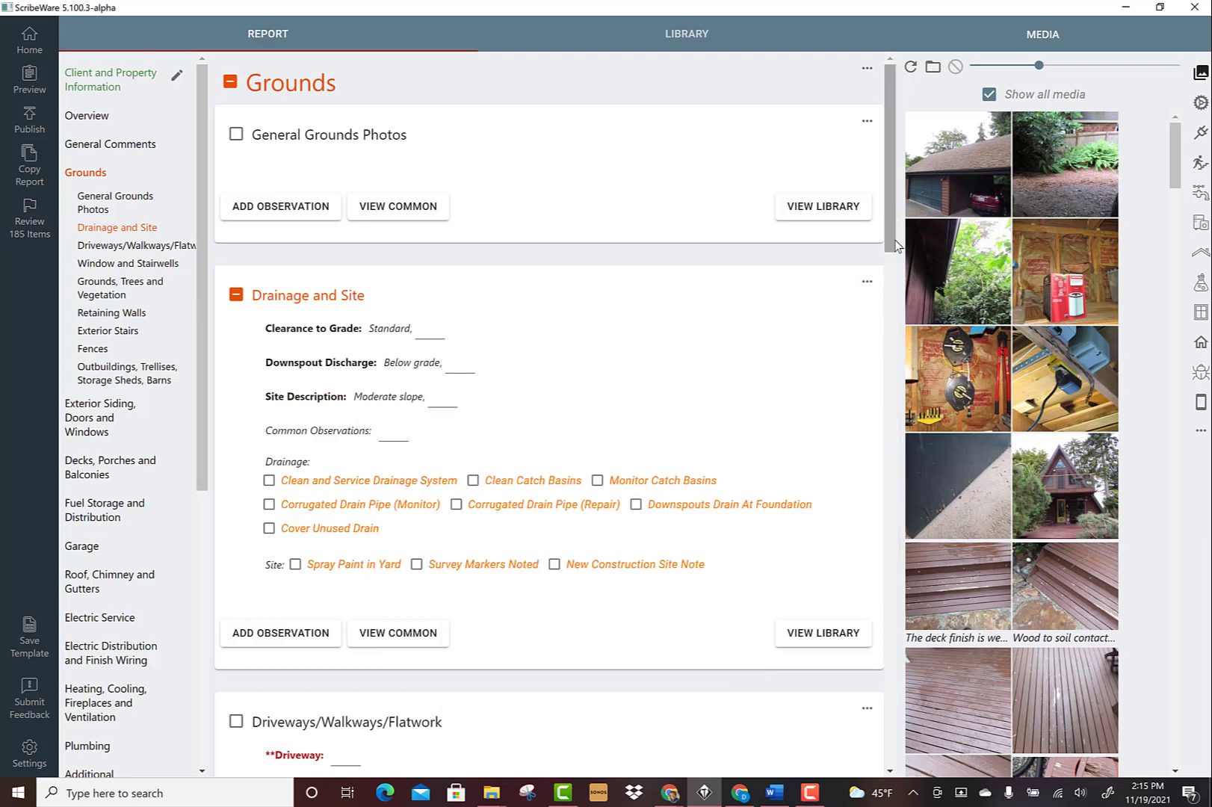
scroll(822, 235, down, 2)
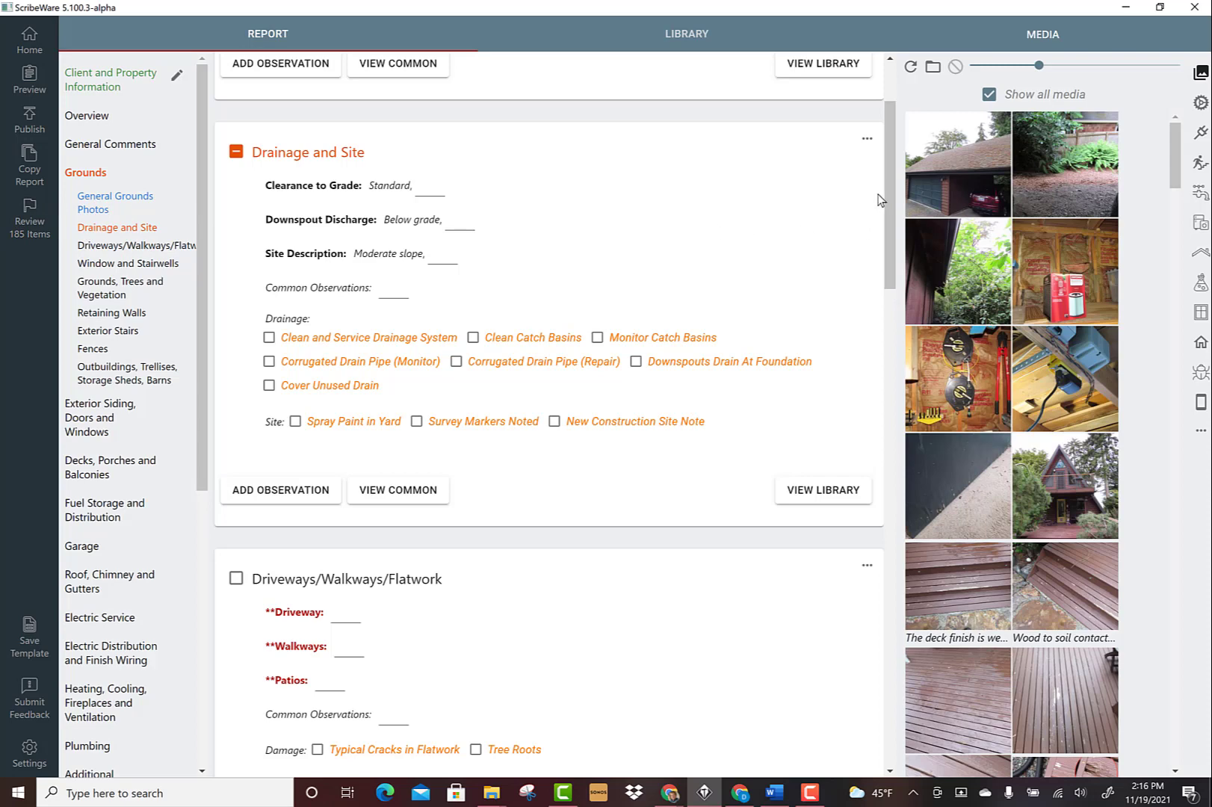
drag(888, 178, 894, 282)
scroll(901, 246, up, 3)
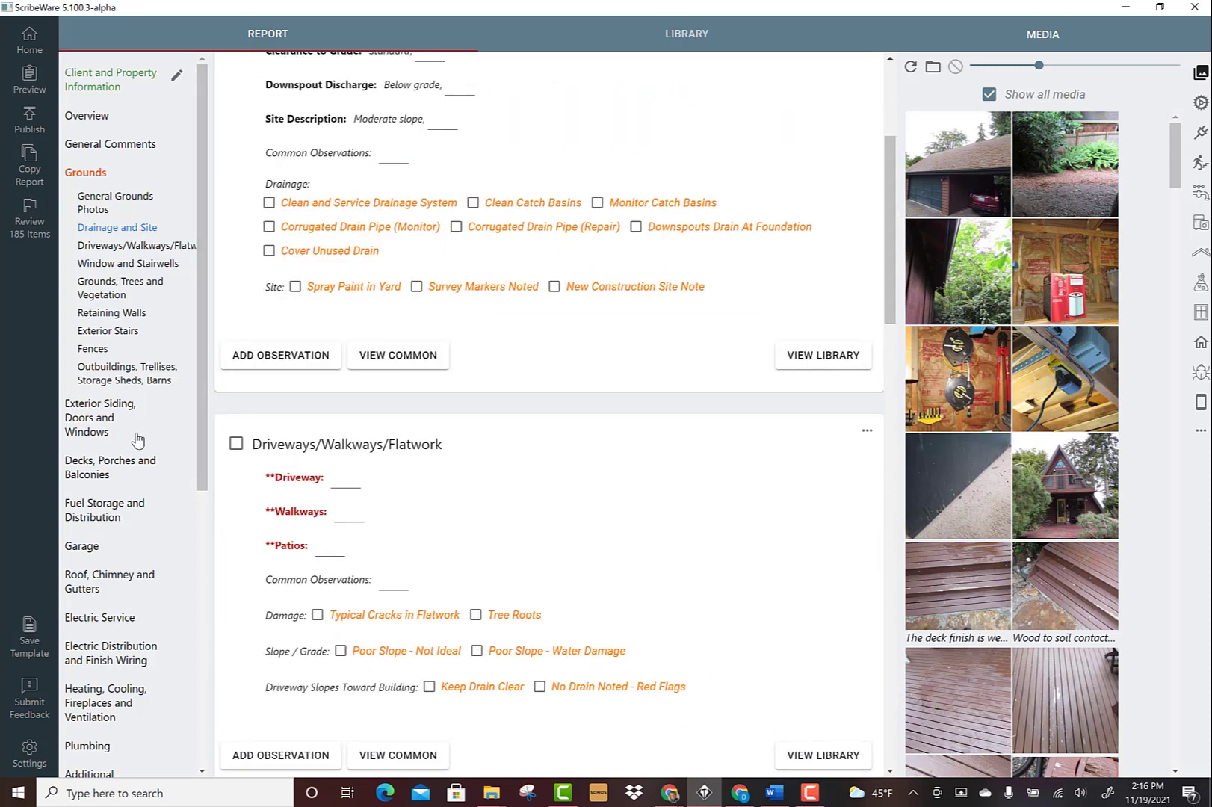
click(293, 357)
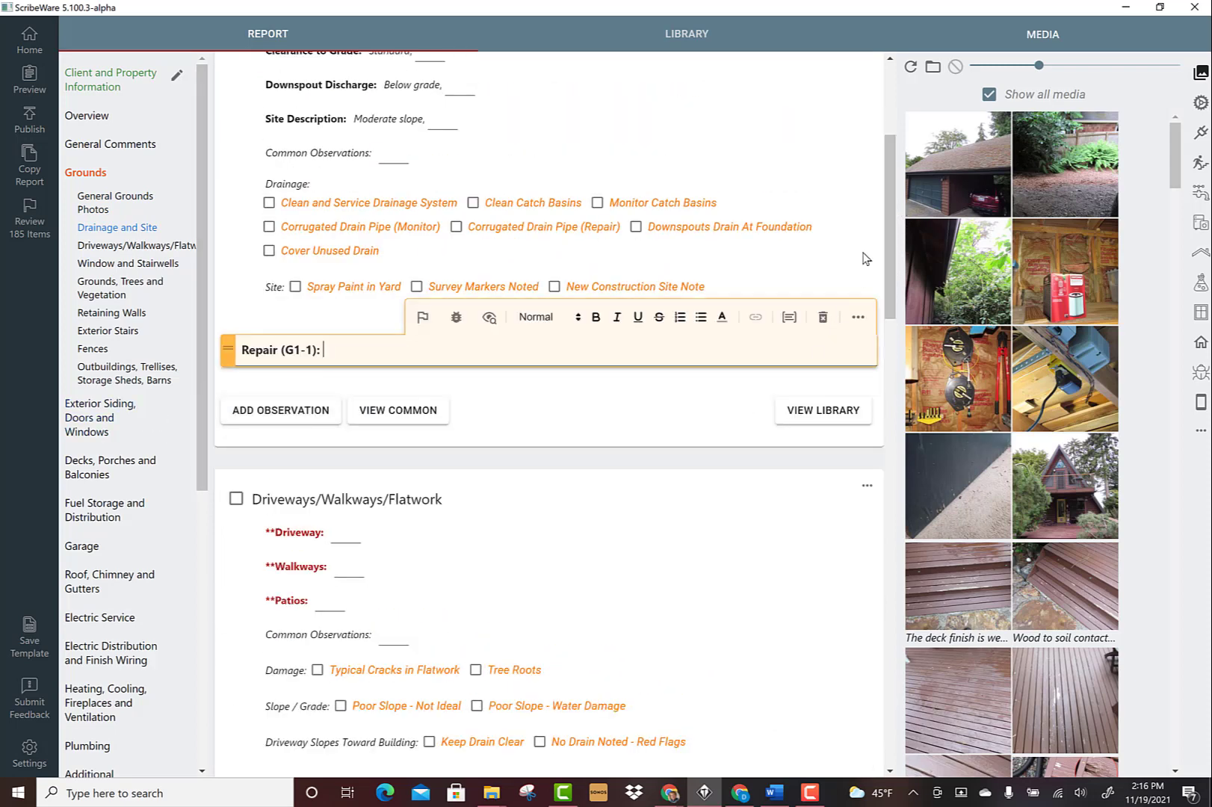
drag(887, 230, 885, 201)
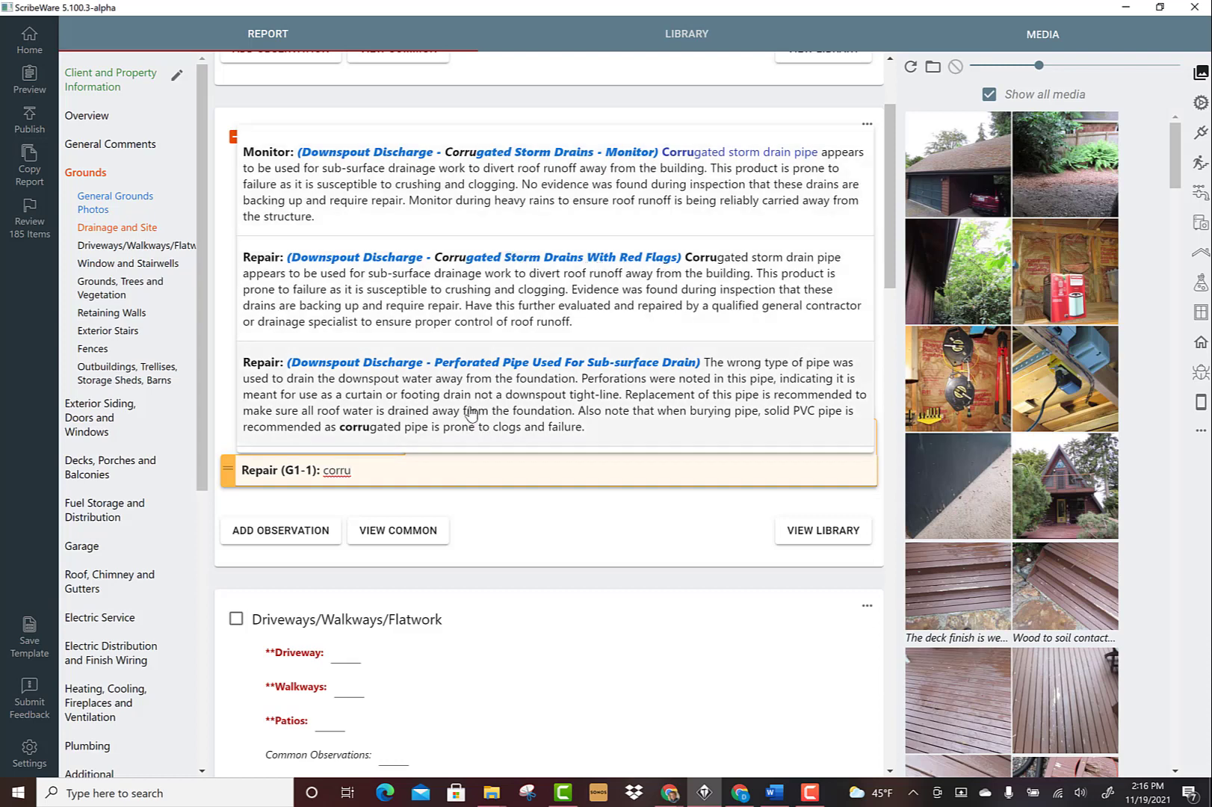
click(515, 159)
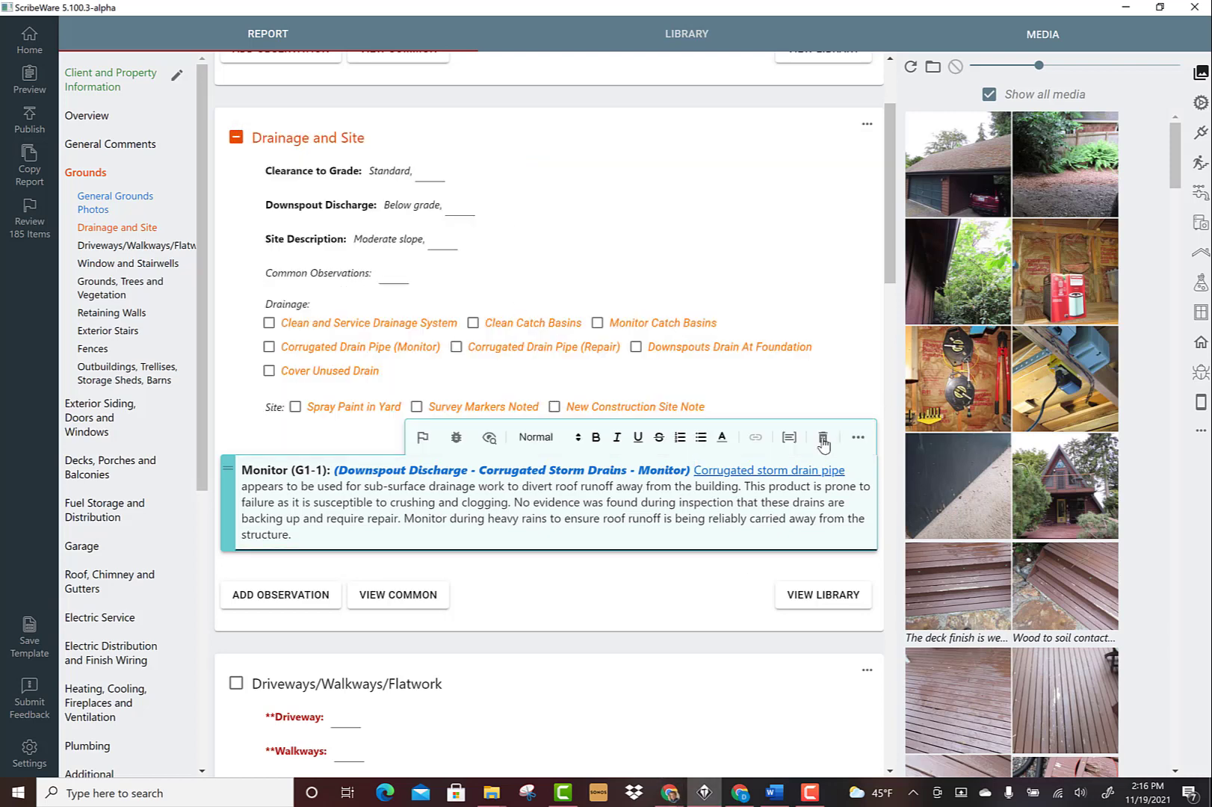
drag(959, 166, 632, 516)
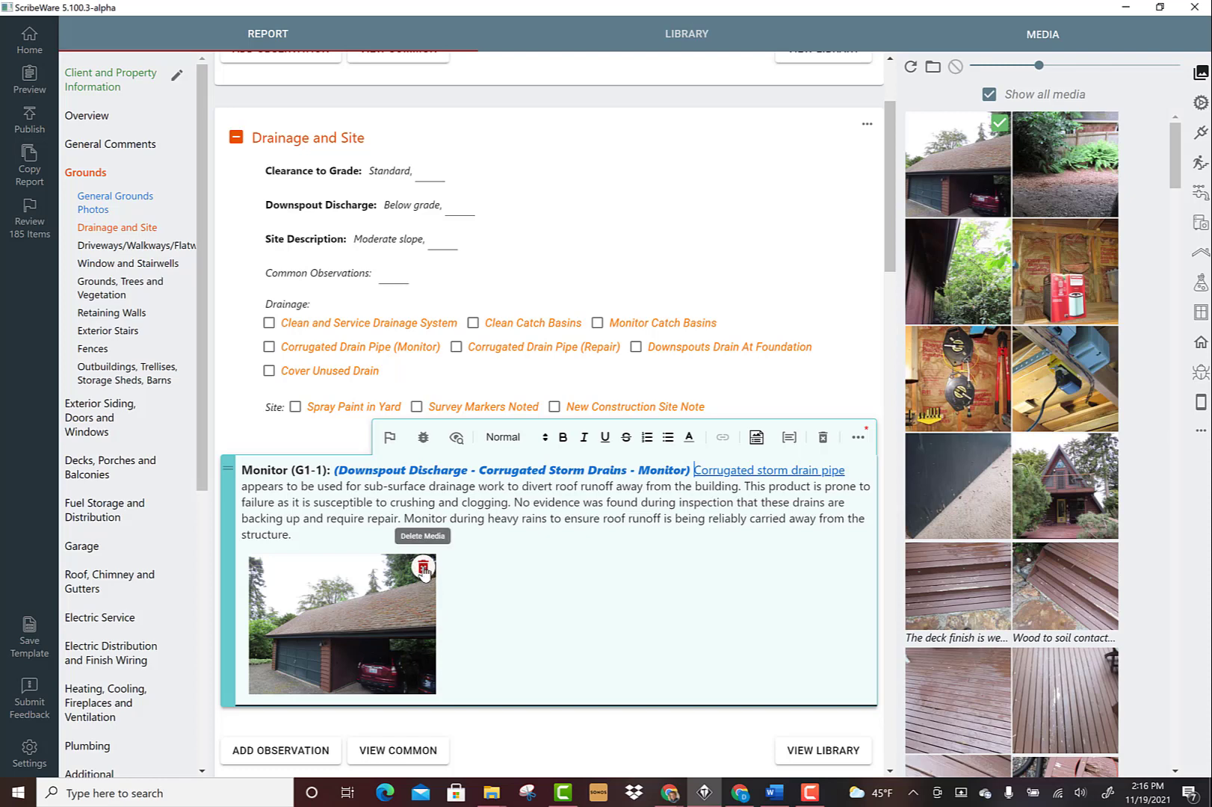
click(423, 566)
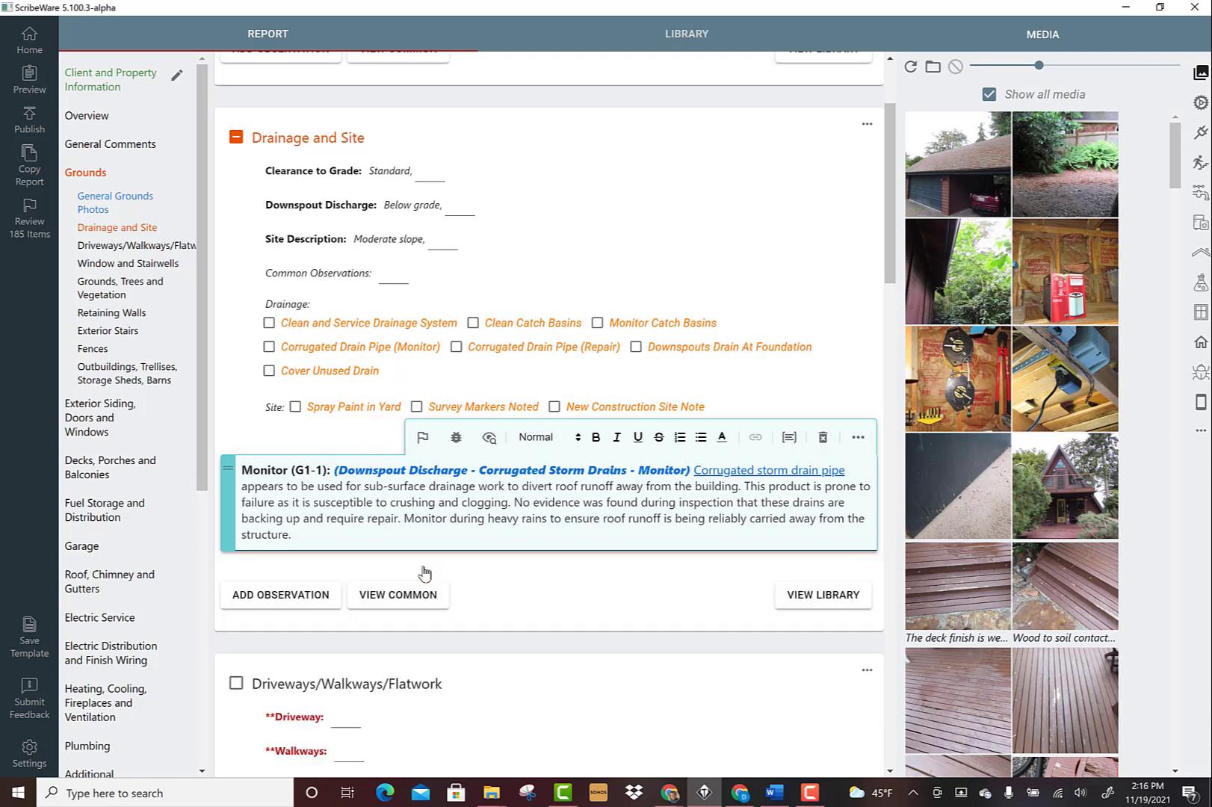
click(824, 445)
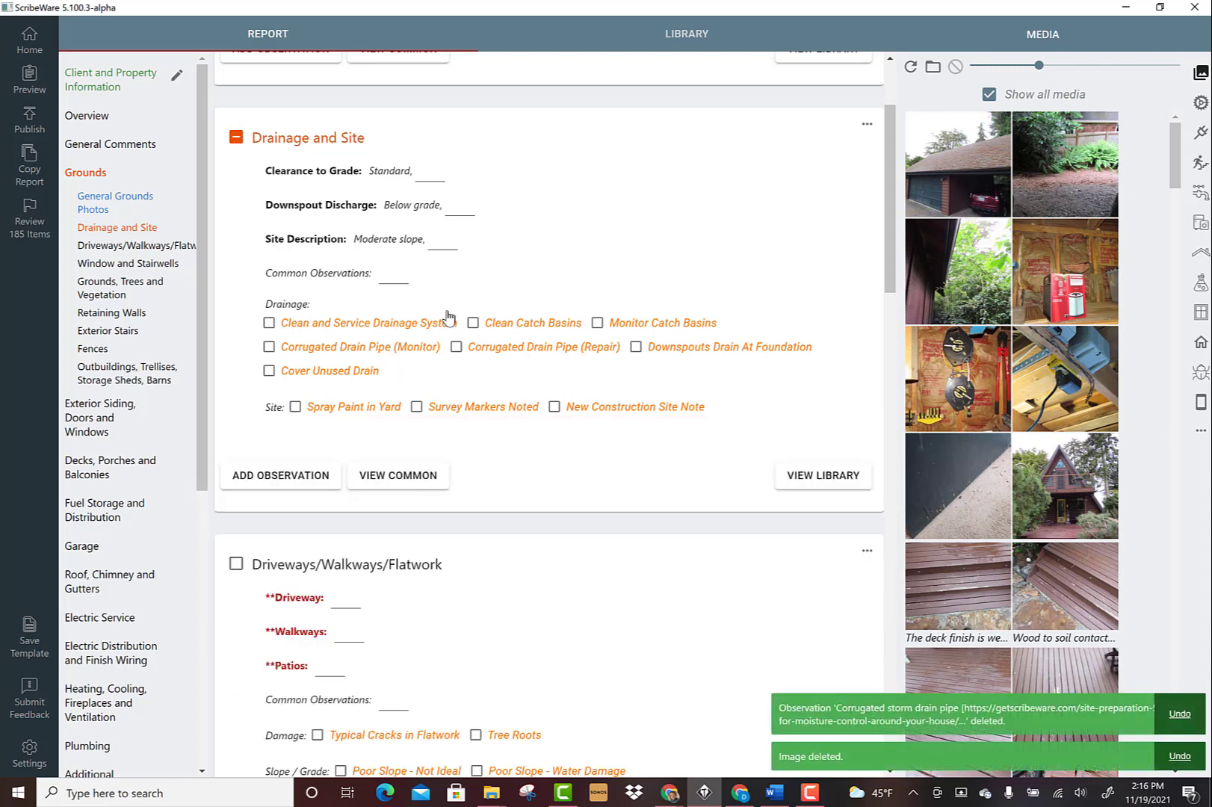
drag(263, 173, 486, 244)
click(291, 182)
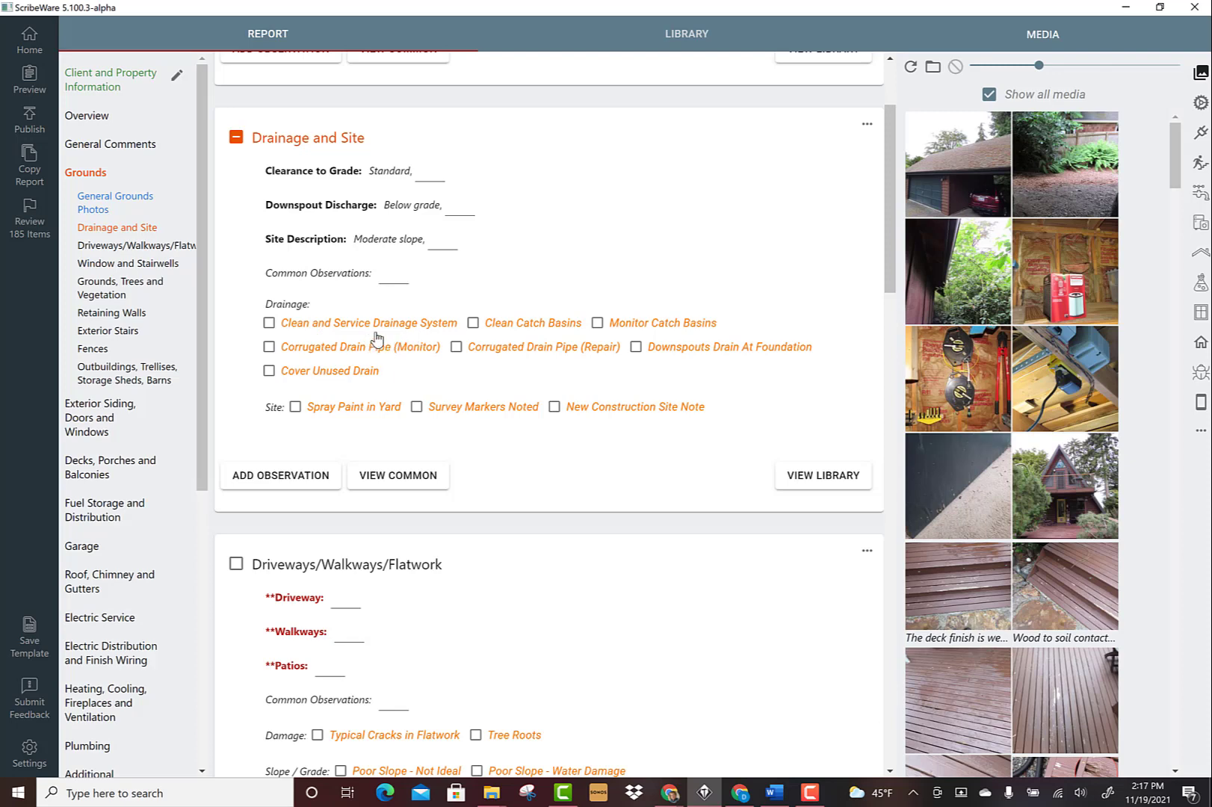
click(268, 325)
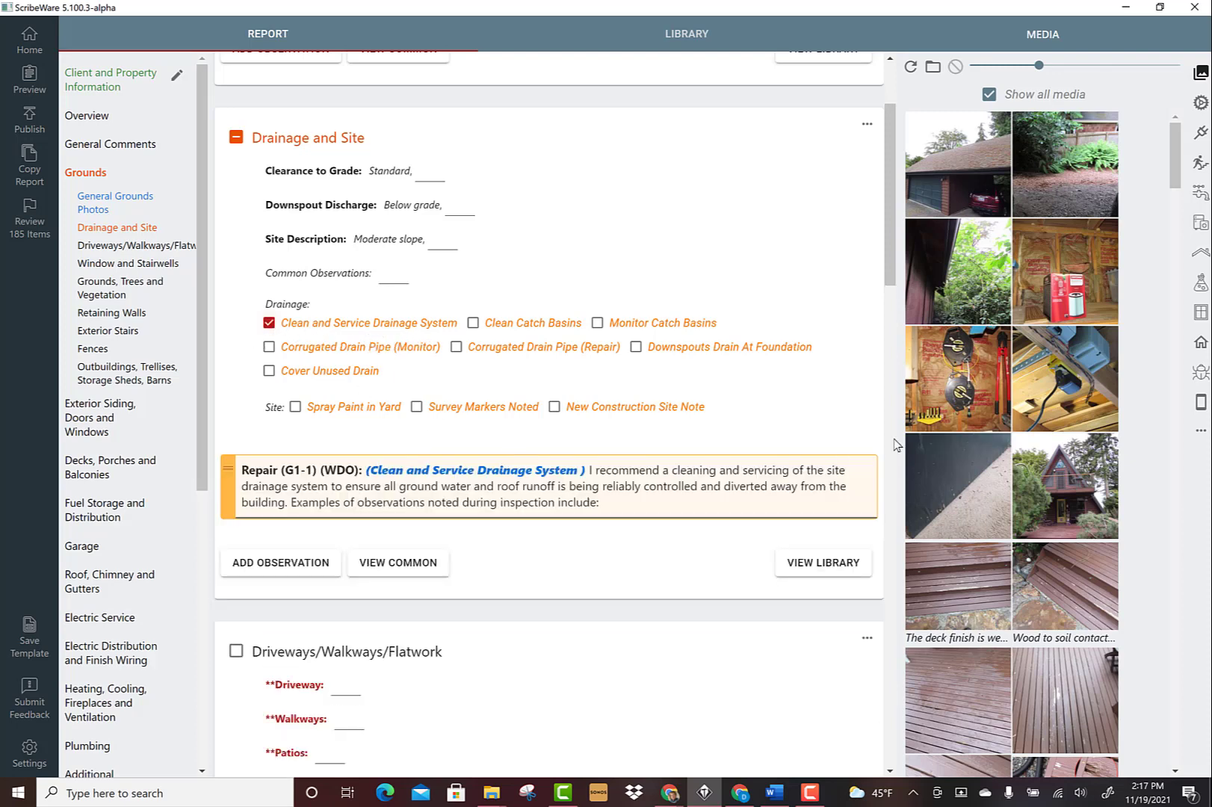
drag(934, 383, 551, 479)
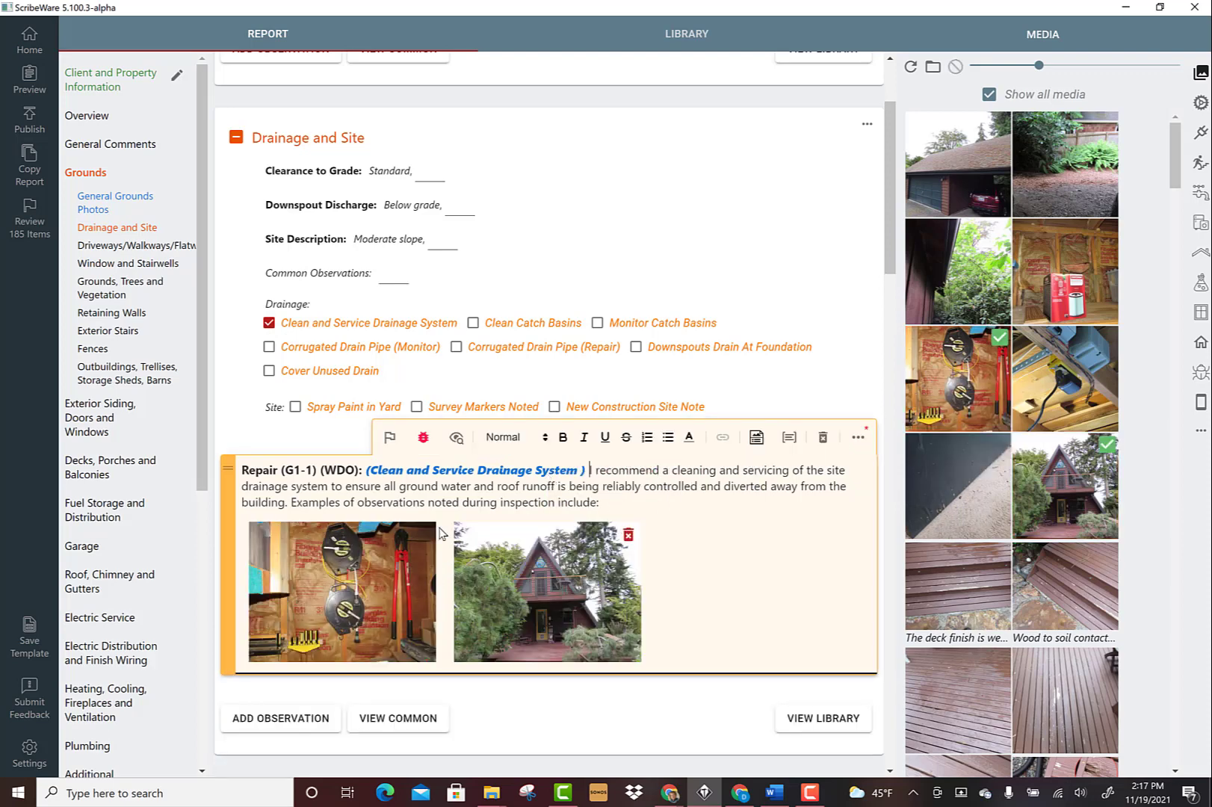
click(430, 536)
click(430, 536)
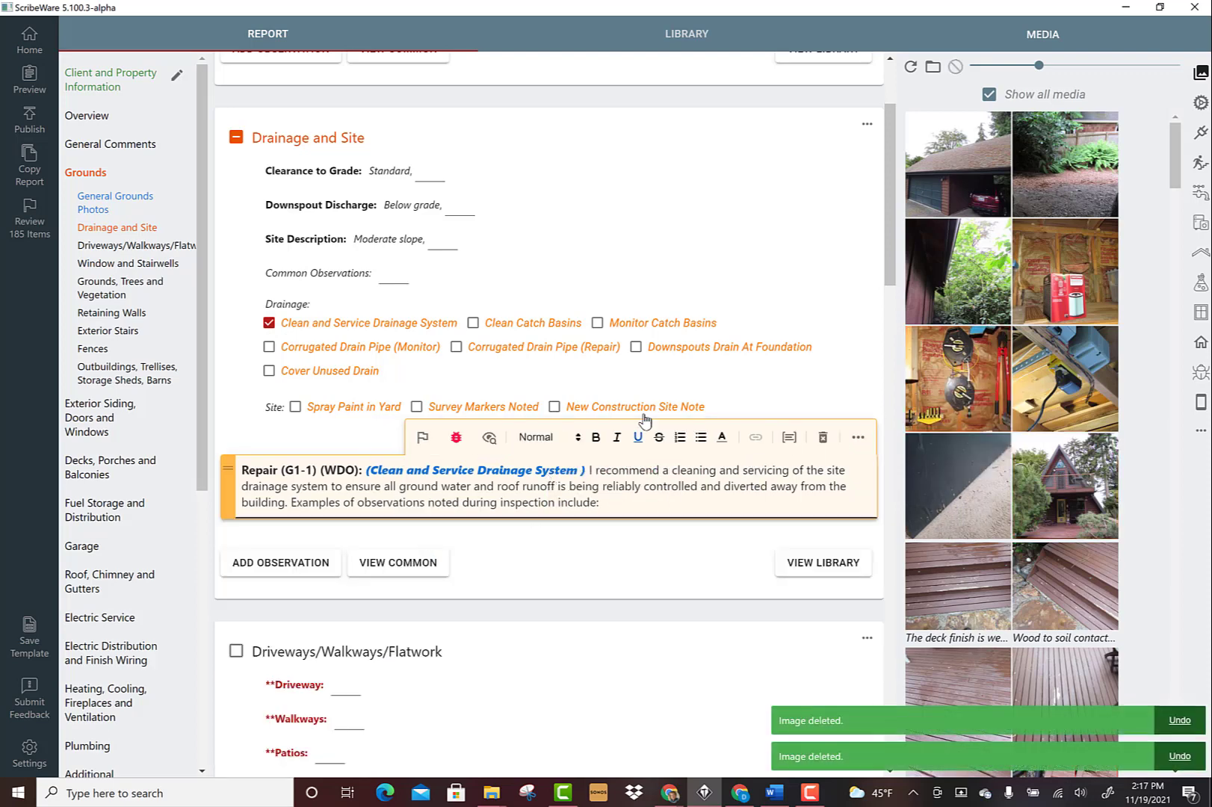
click(269, 323)
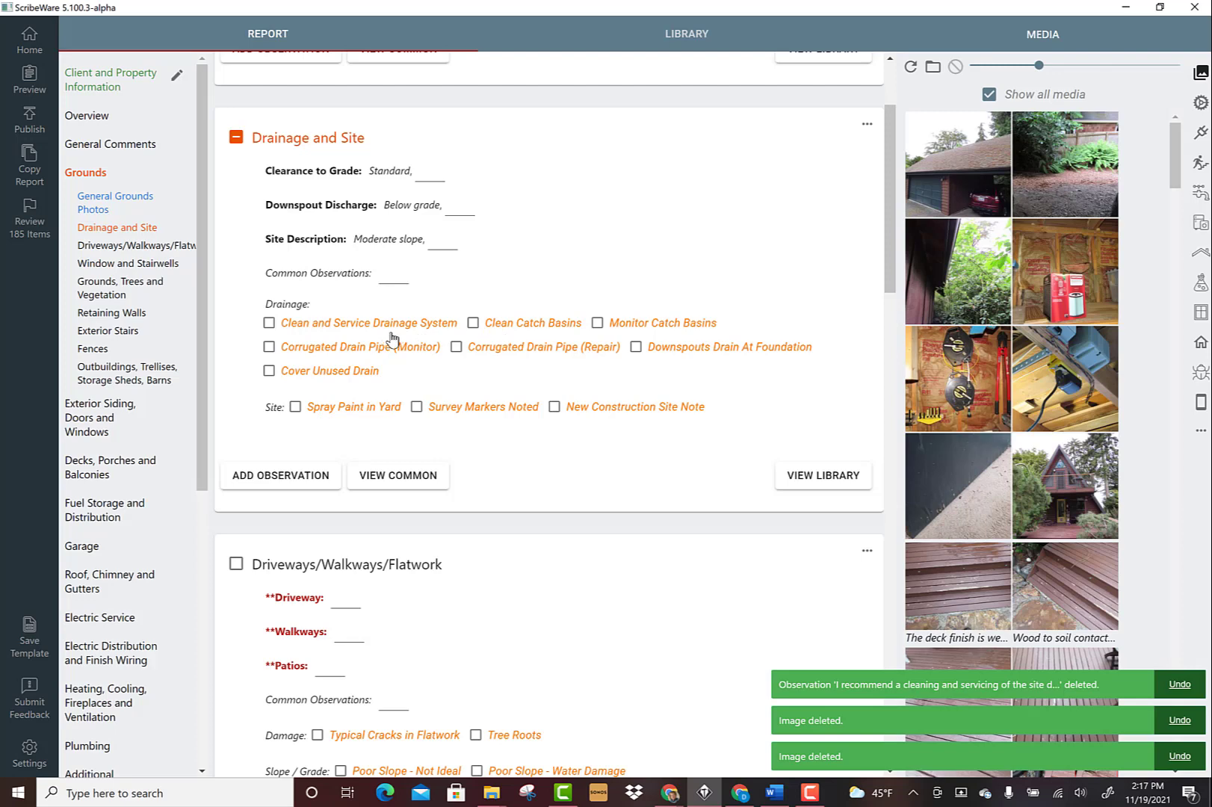
click(381, 277)
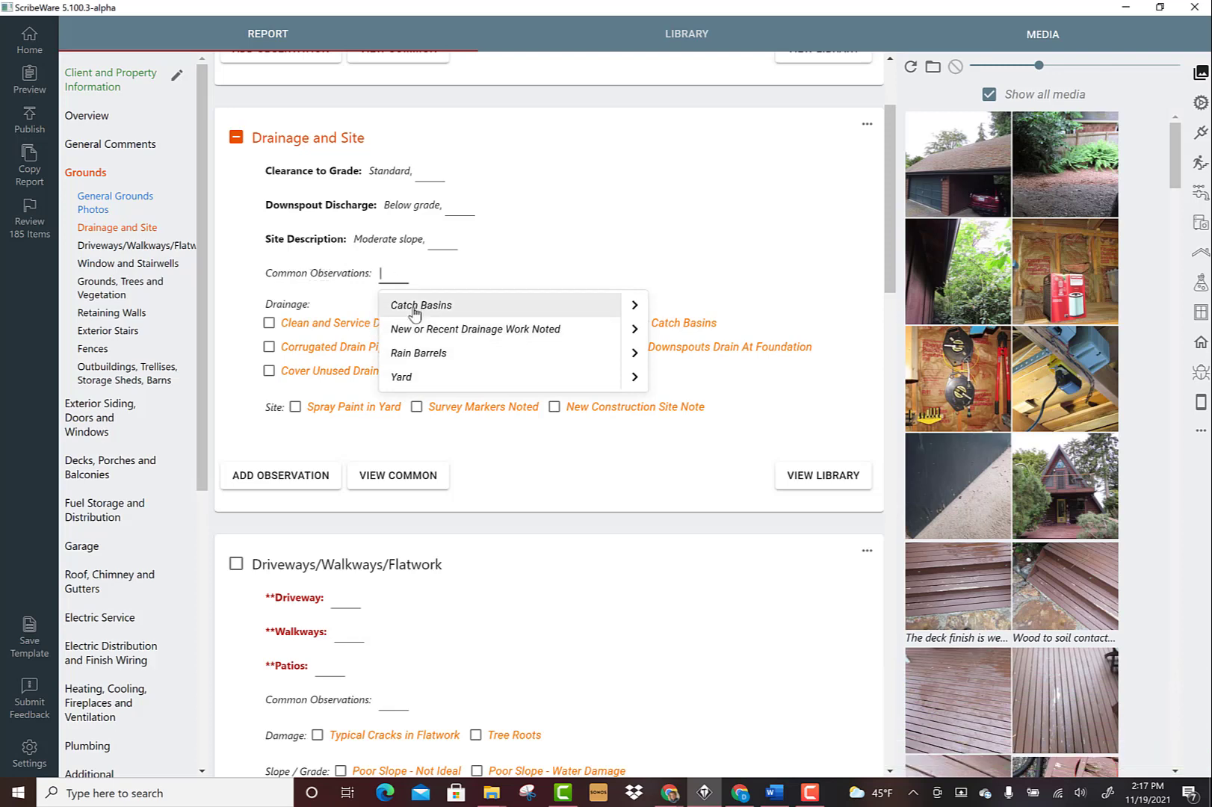
click(634, 306)
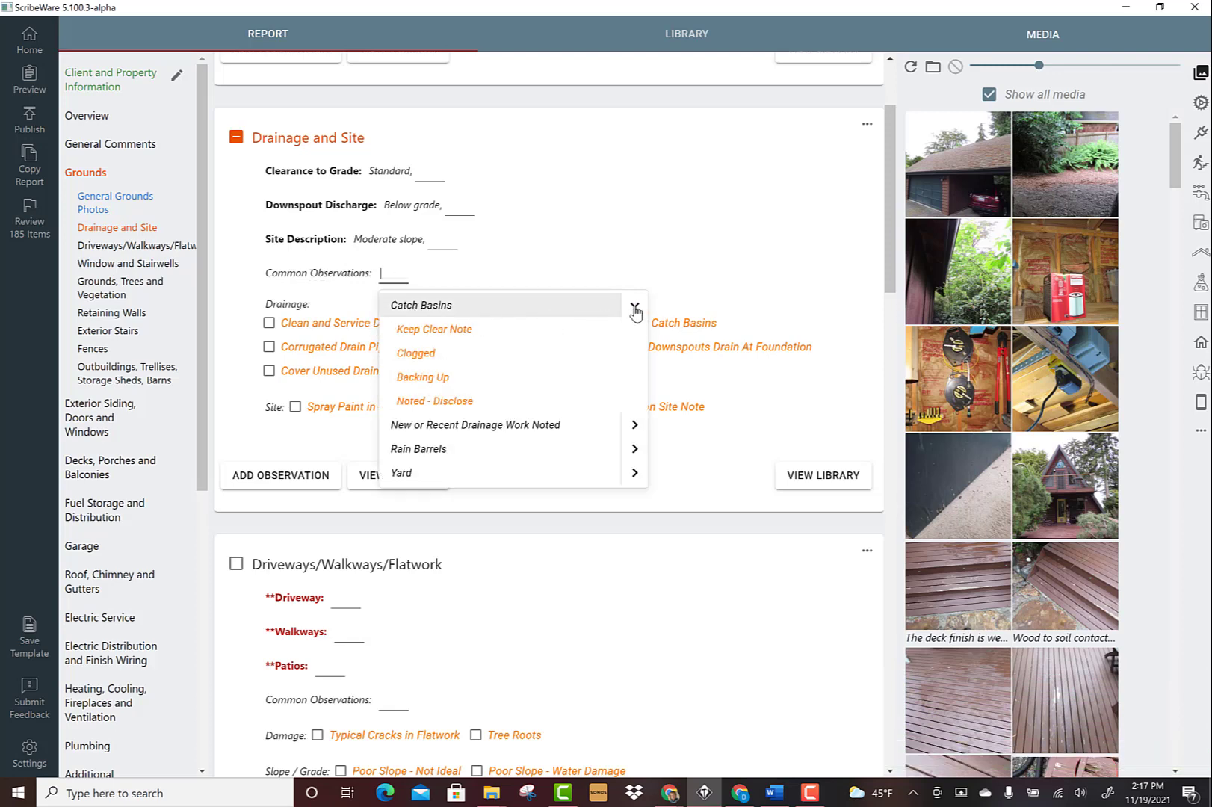
click(431, 355)
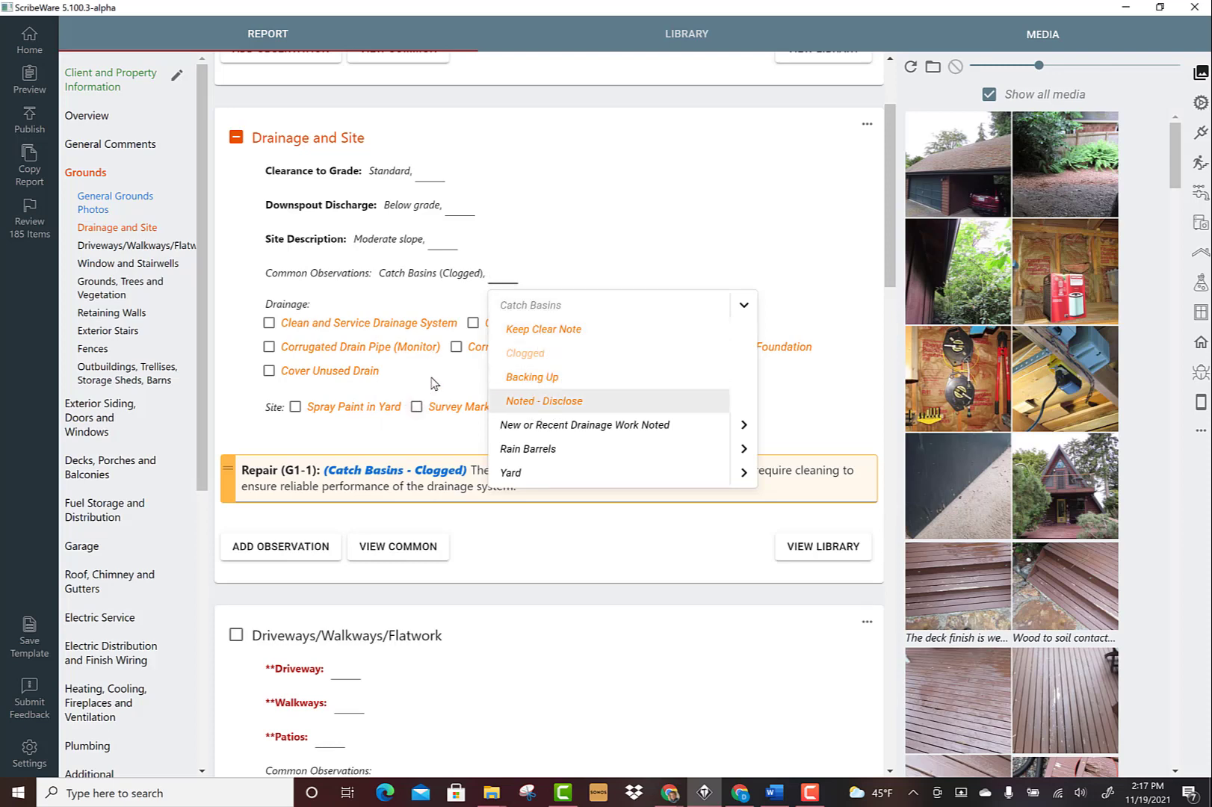
click(478, 478)
click(818, 441)
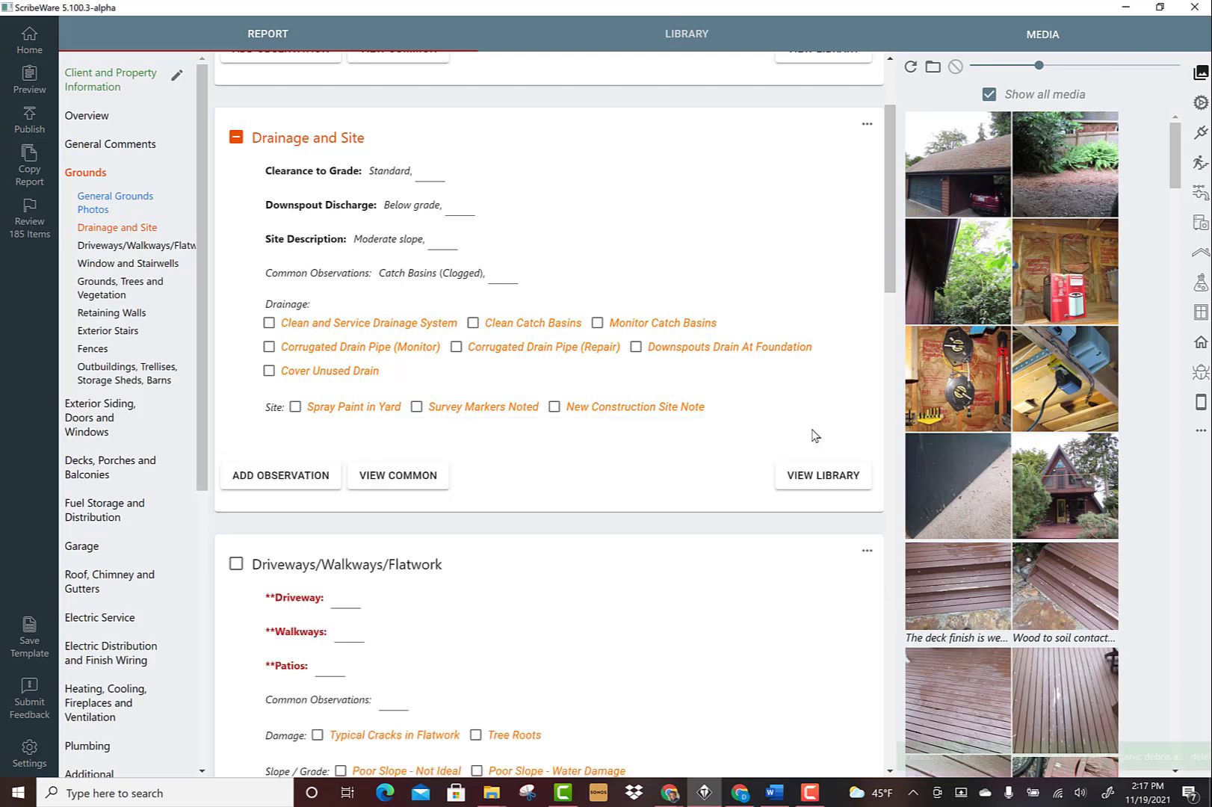
click(407, 273)
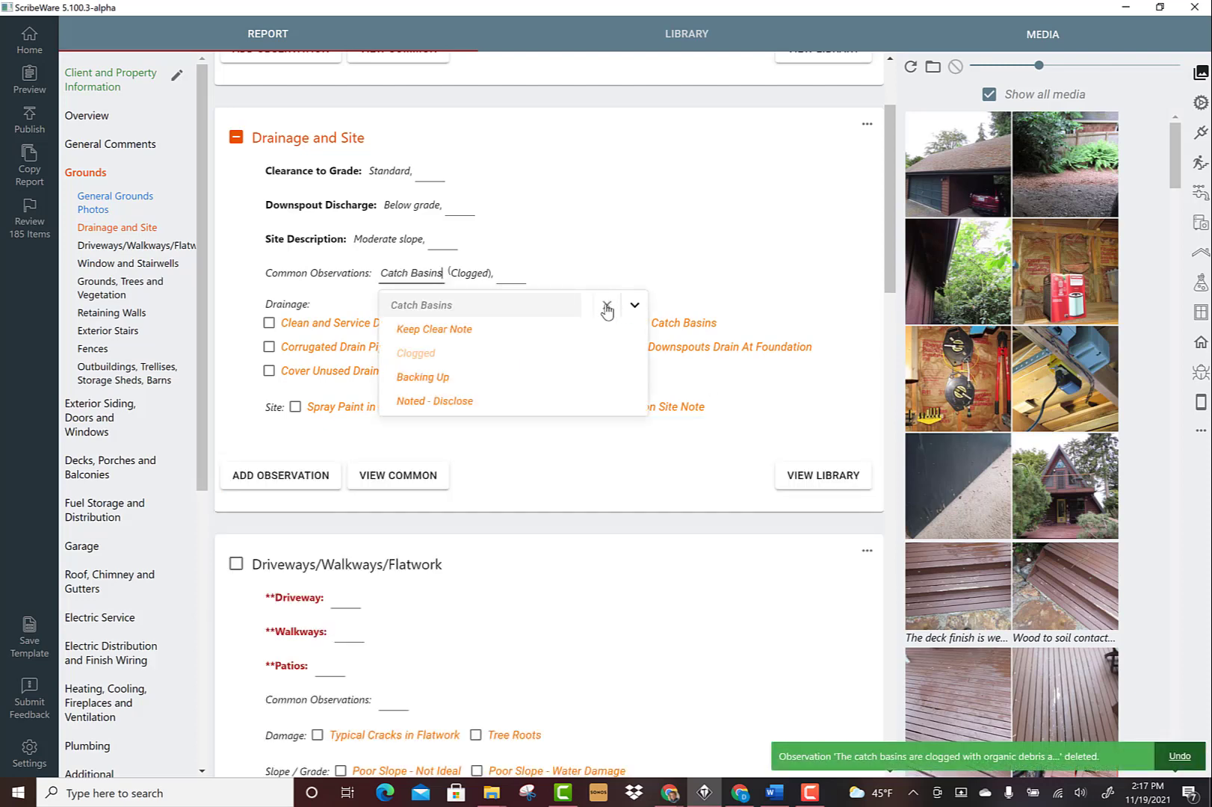
click(606, 307)
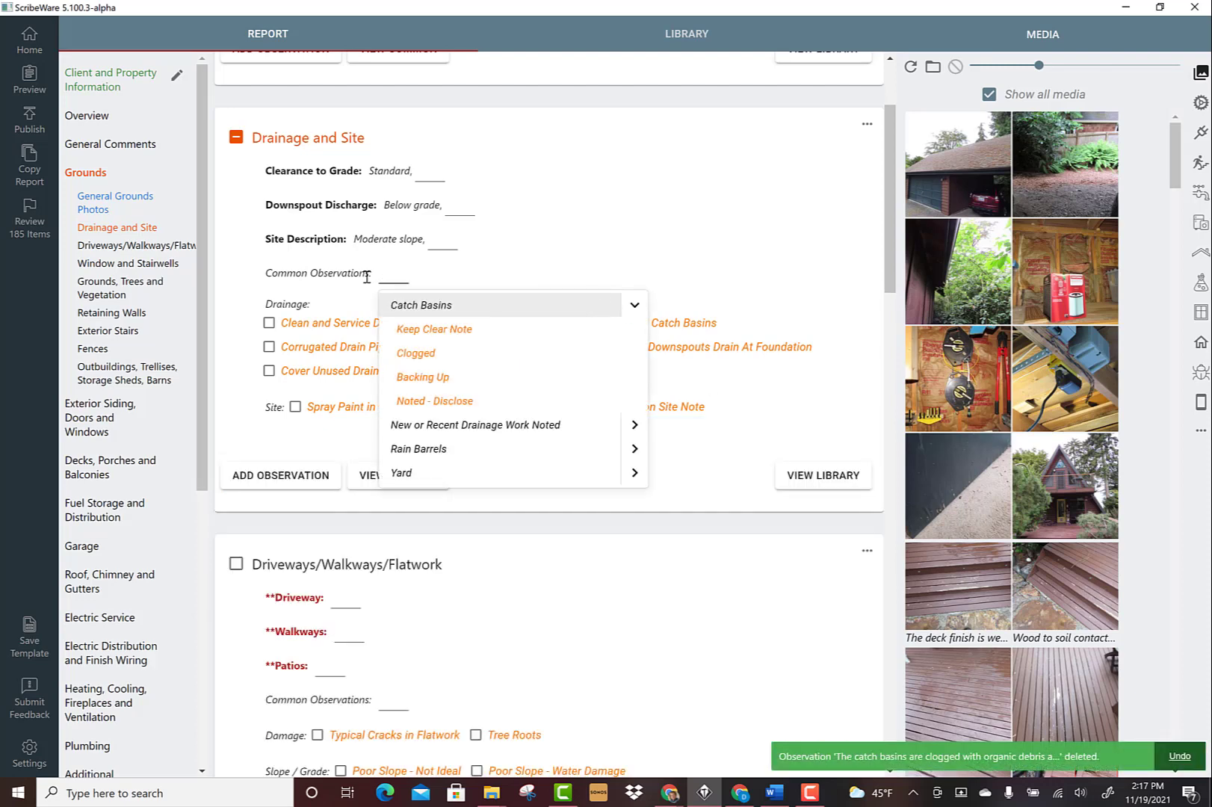
click(633, 305)
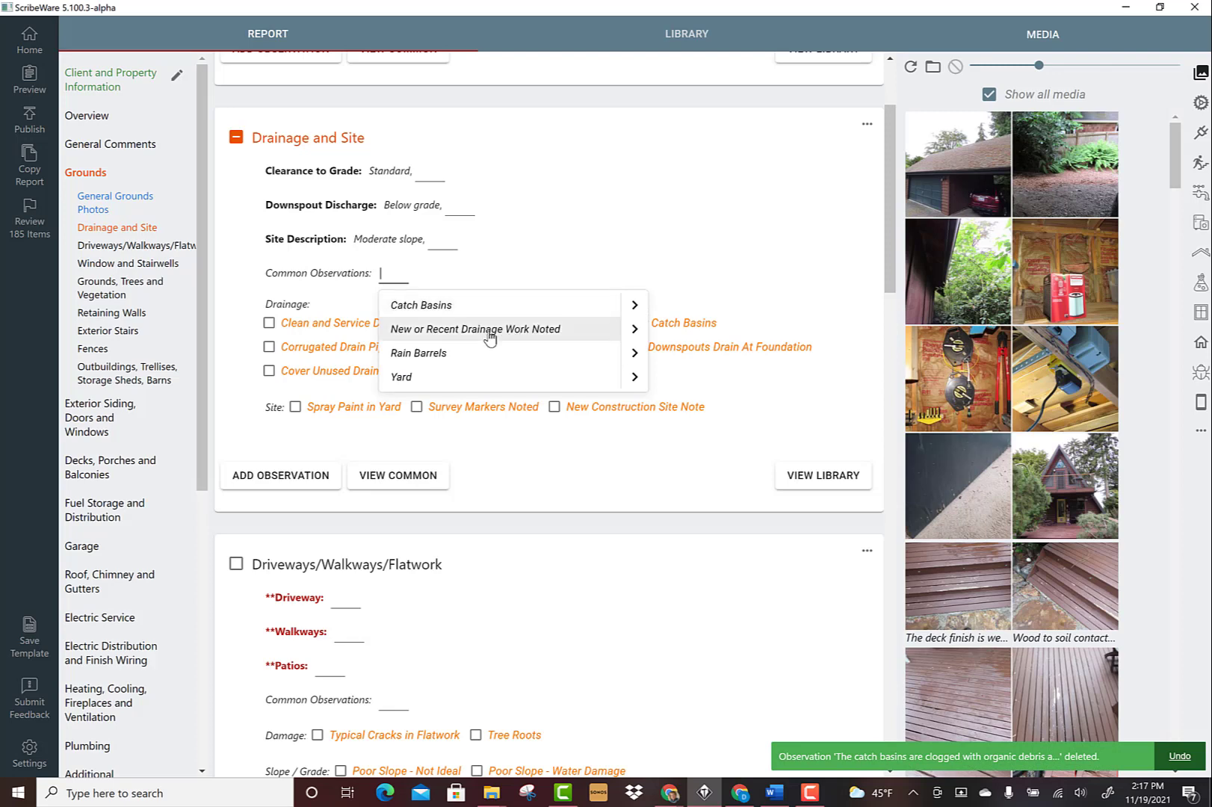
click(634, 354)
click(635, 354)
click(667, 257)
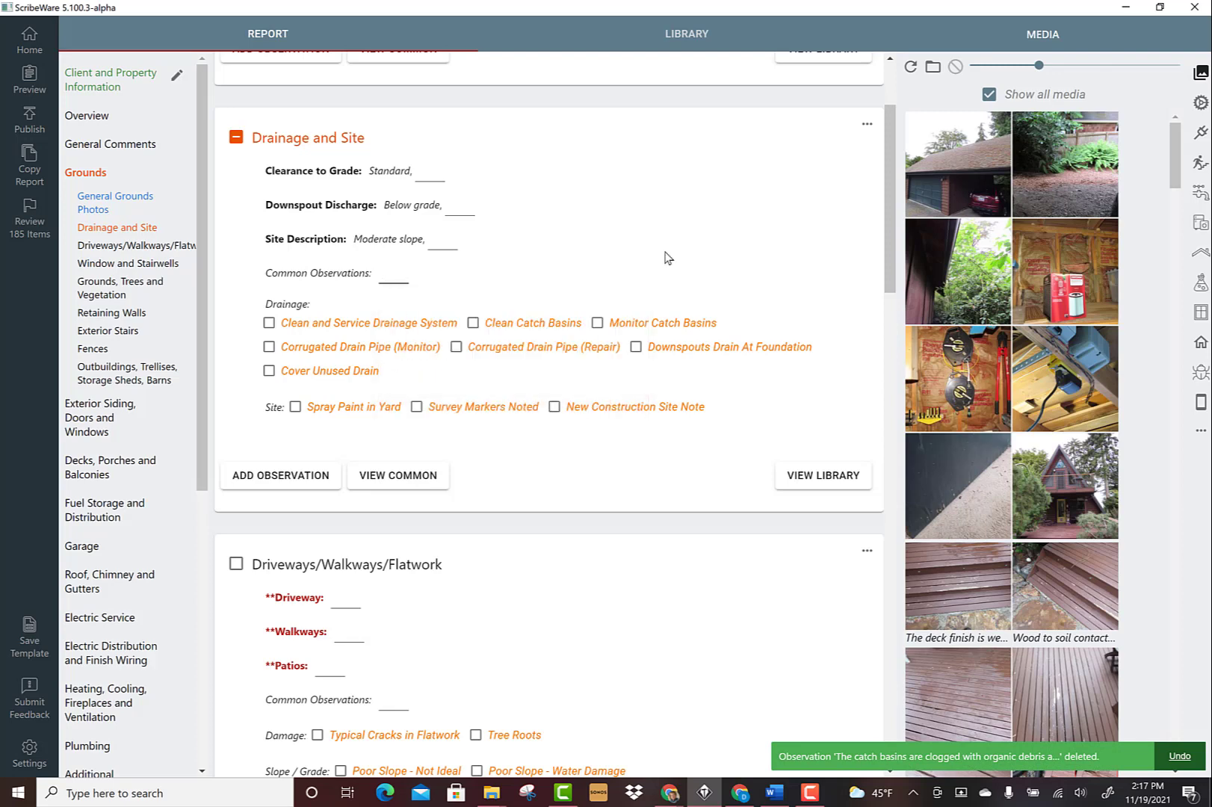